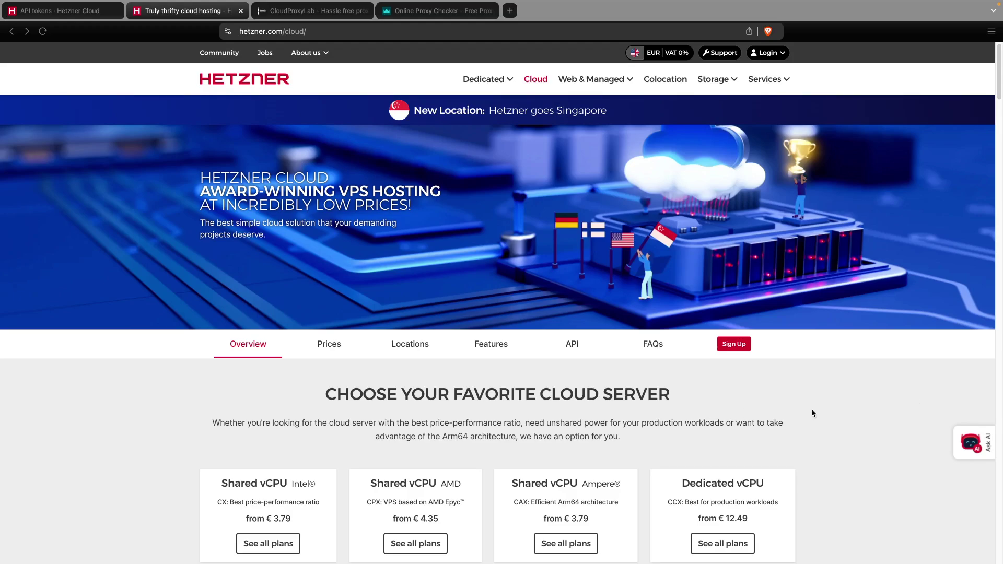
Scroll Hetzner's cloud prices down to the CAX11 plan and highlight its € 3.79 monthly price.
scroll(812, 412, "down", 3)
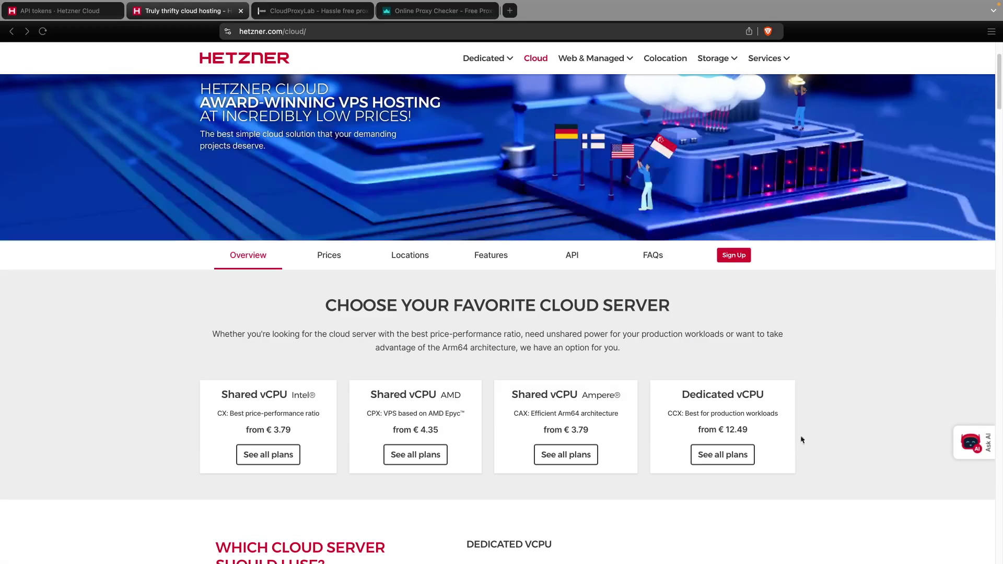
scroll(815, 455, "down", 15)
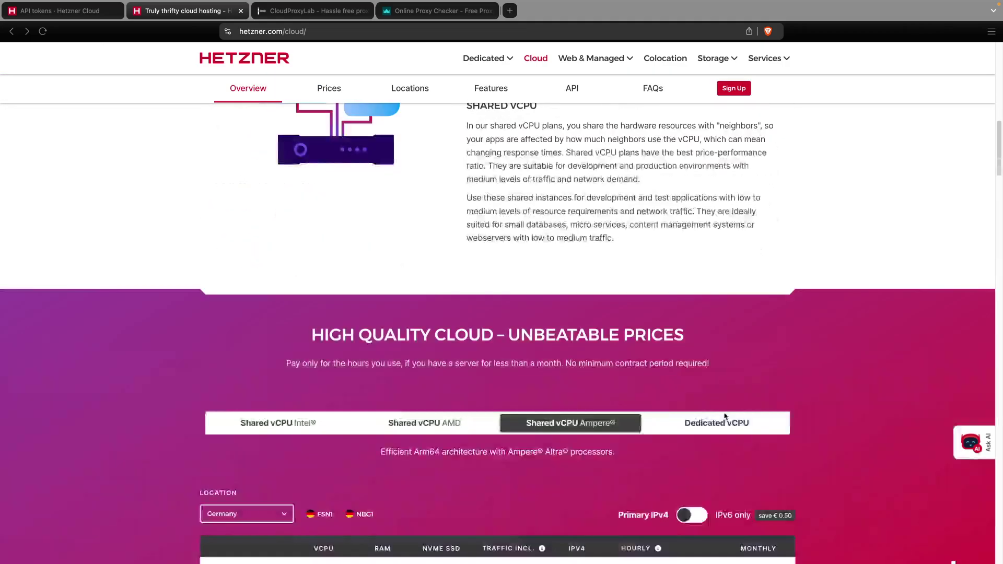
scroll(762, 401, "down", 2)
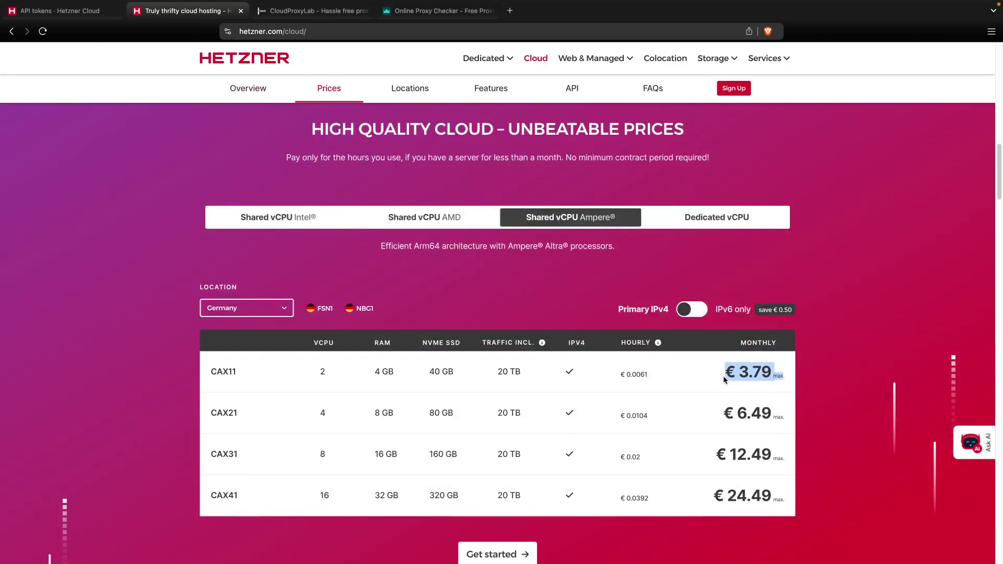
left_click(775, 391)
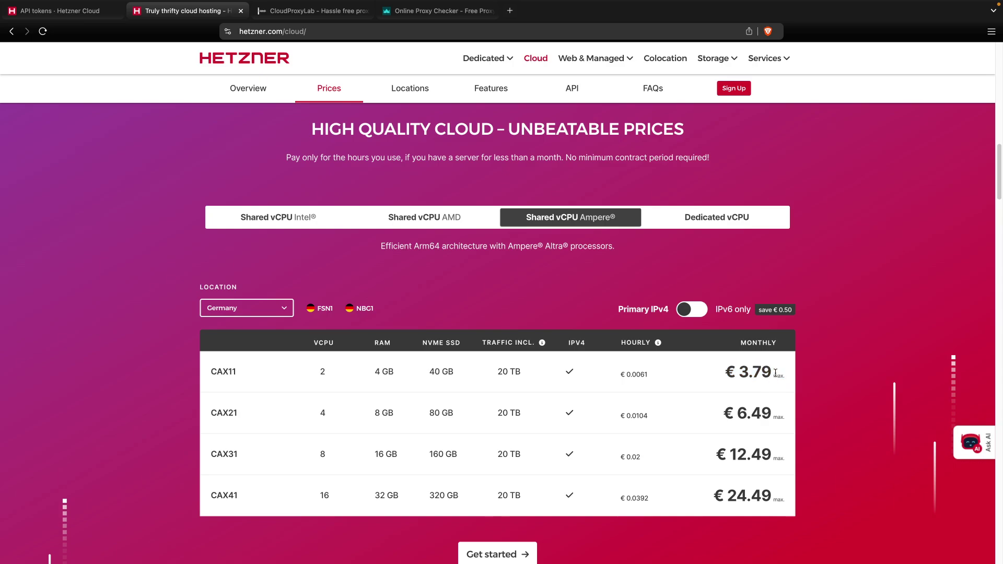
left_click_drag(776, 373, 729, 376)
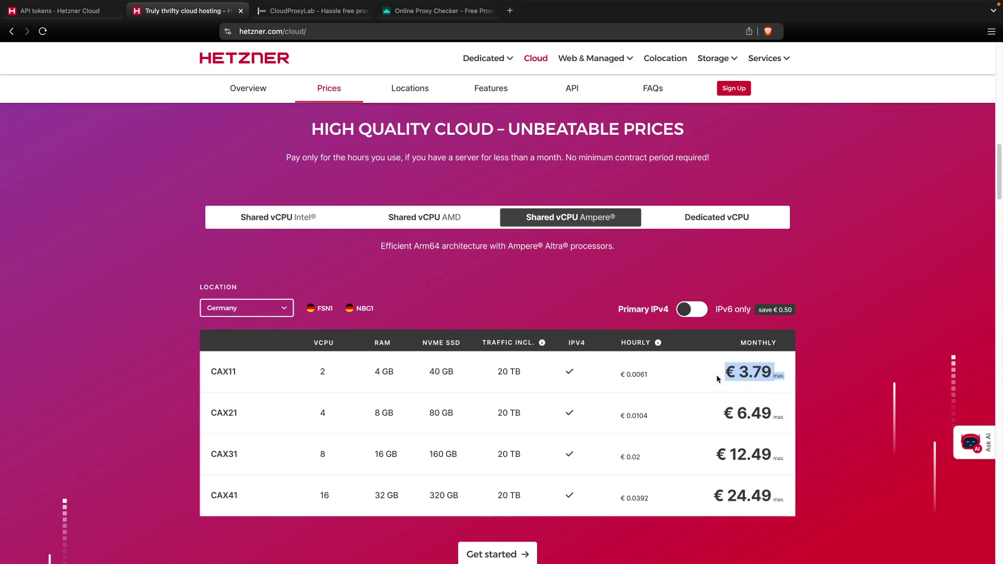
scroll(423, 366, "up", 15)
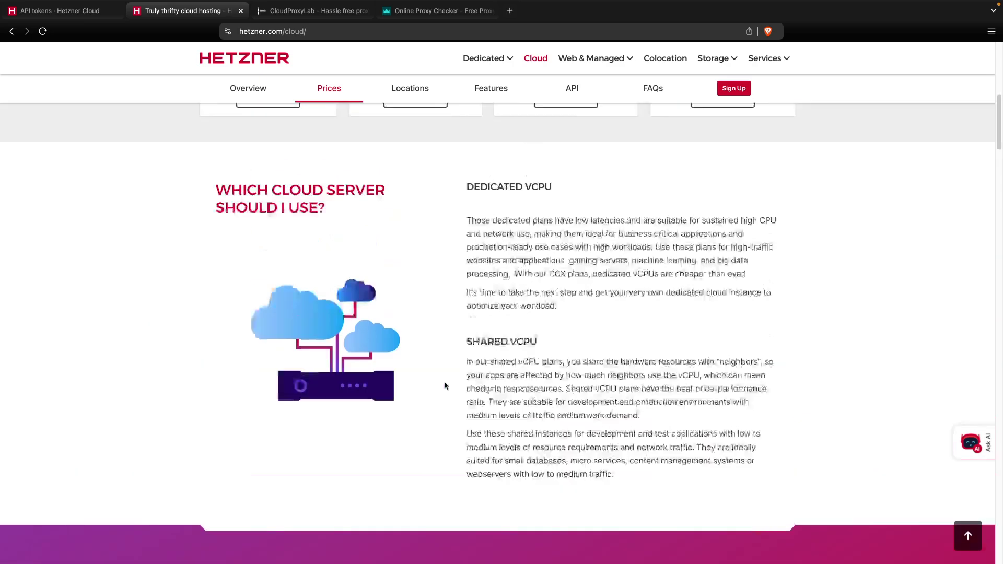
Sign in to CloudProxyLab with the saved login and highlight the Hetzner provider card.
left_click(309, 11)
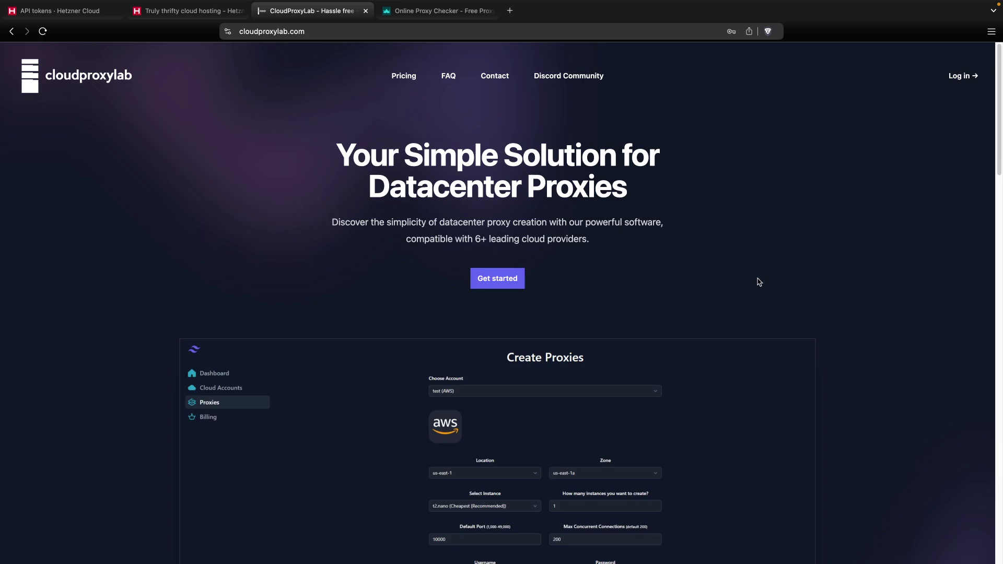
left_click(967, 76)
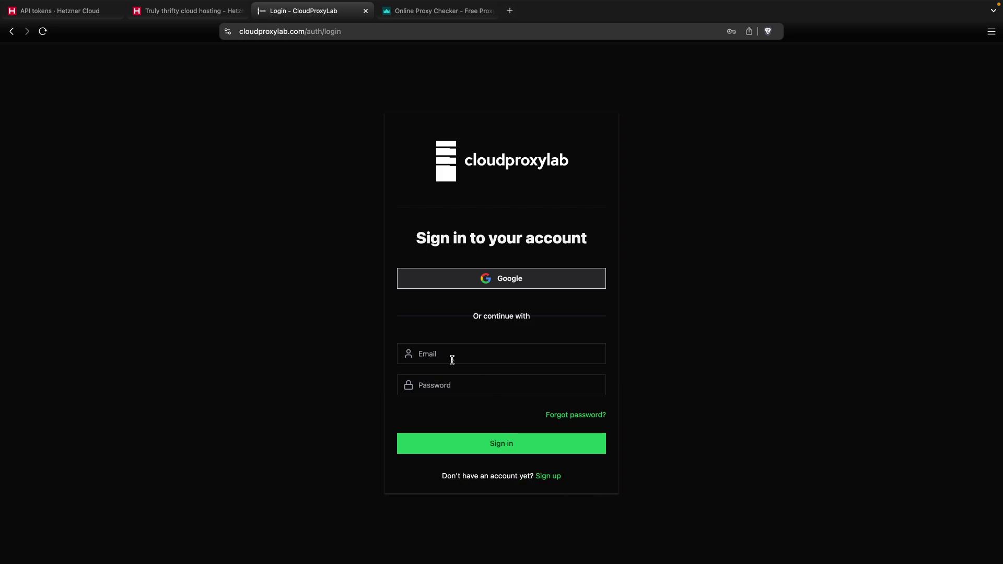
left_click(474, 357)
left_click(503, 384)
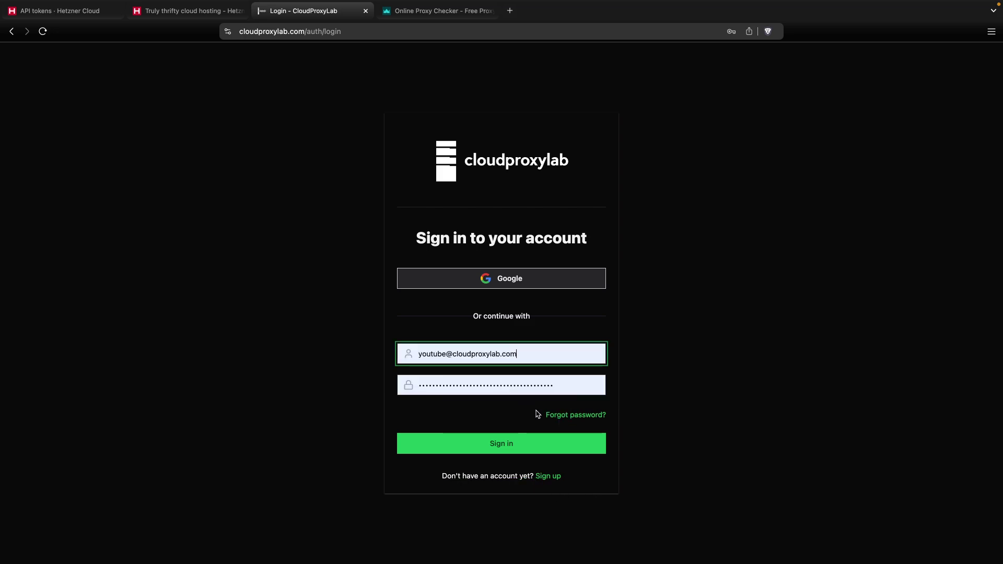
left_click(488, 447)
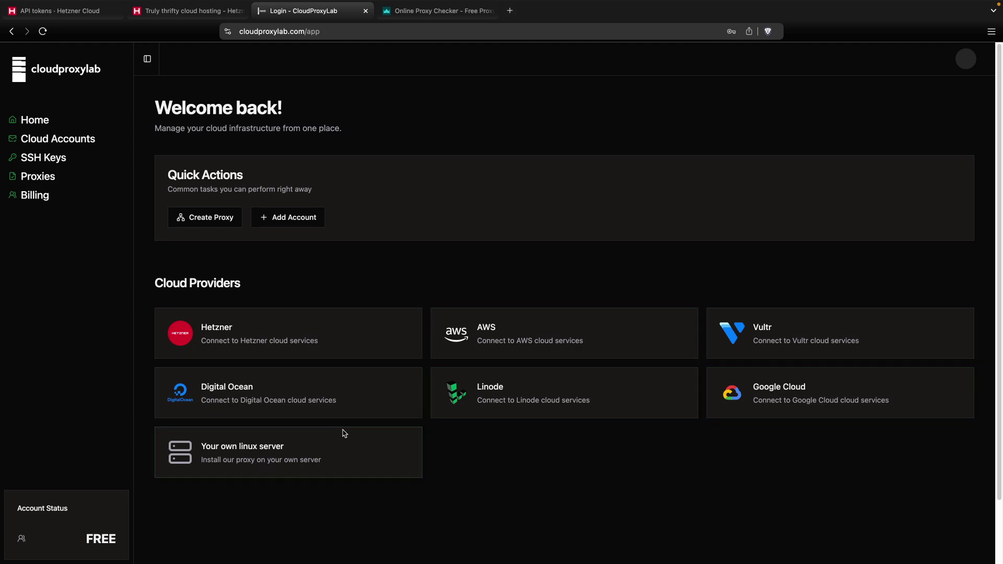
left_click_drag(325, 344, 205, 329)
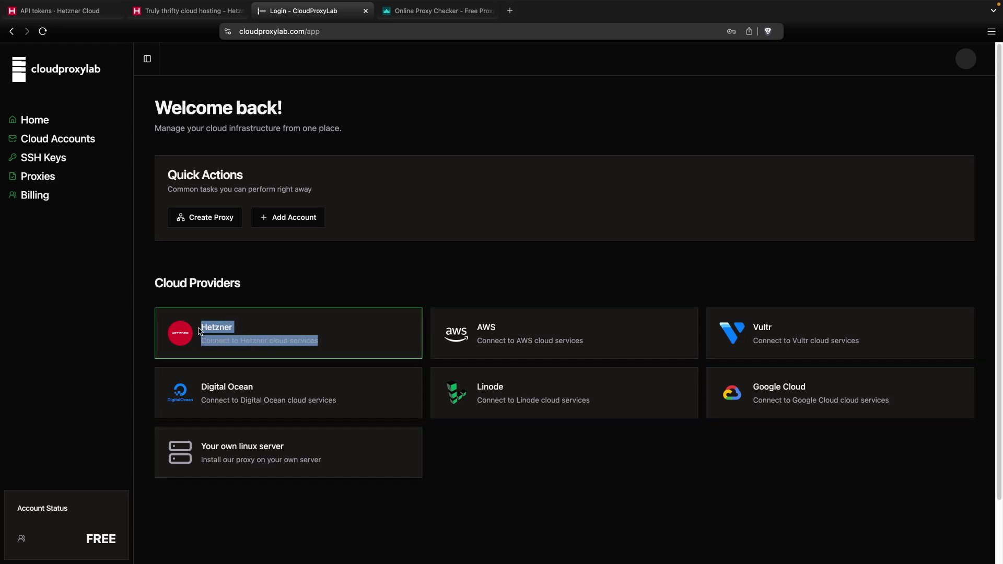
Start a new Hetzner cloud account and highlight its read & write permissions instruction.
left_click(320, 342)
left_click(43, 31)
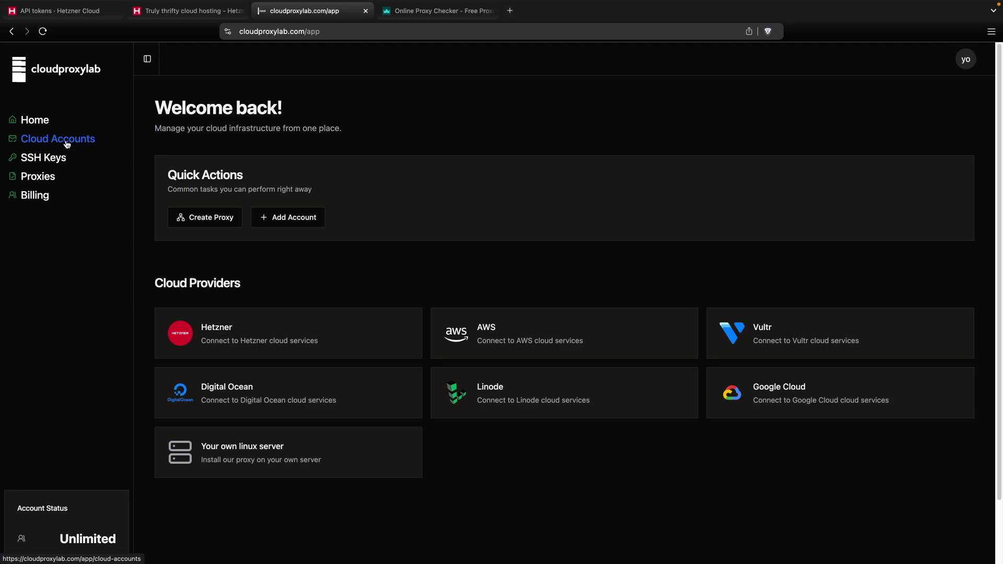
left_click(67, 144)
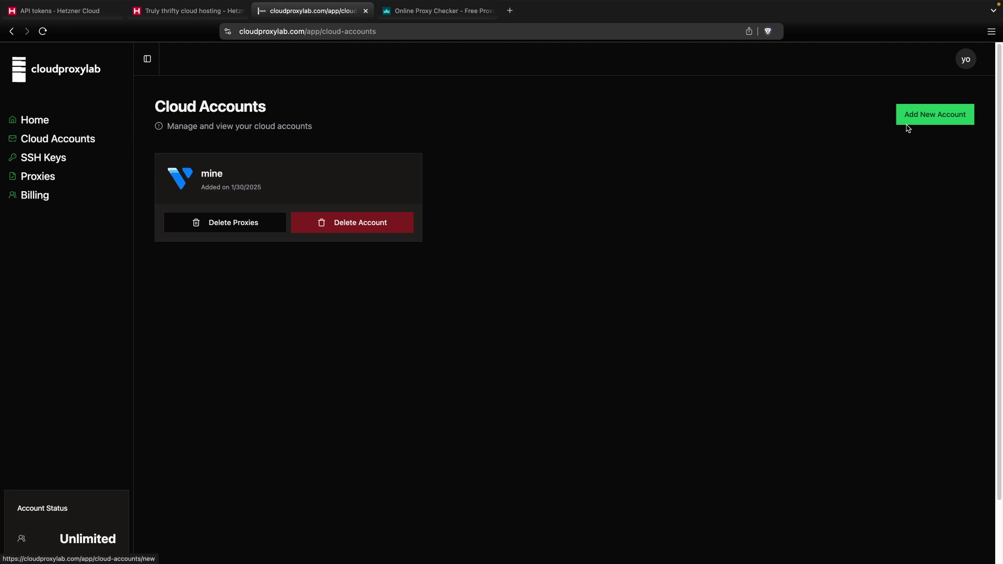
left_click(936, 121)
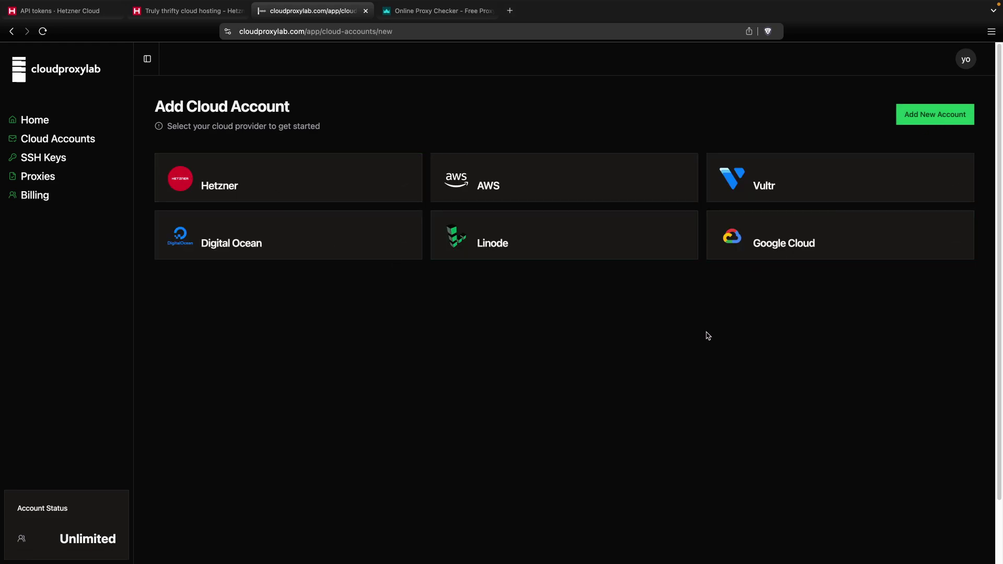
left_click(272, 179)
scroll(263, 273, "down", 2)
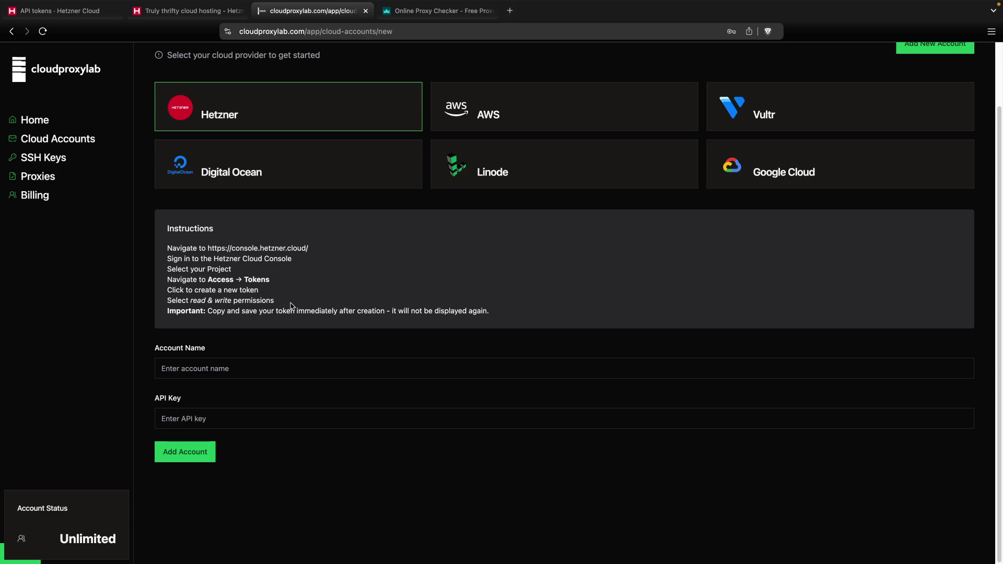
left_click_drag(291, 305, 267, 298)
Switch to the Hetzner Cloud Console API tokens page and close the open token dialog.
left_click(193, 11)
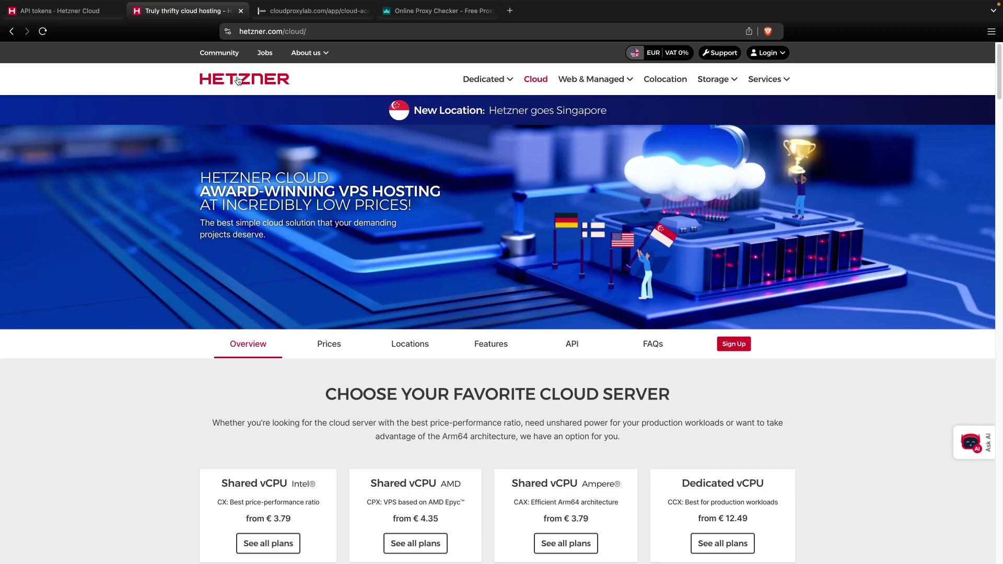
left_click(81, 14)
left_click(629, 220)
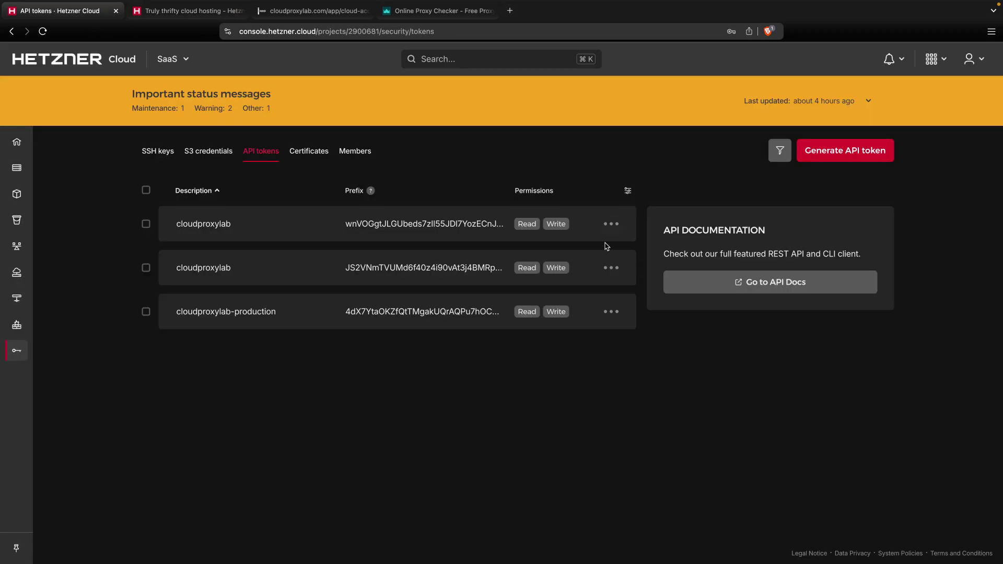
Generate a Read & Write API token named cloudproxylab-tutorial and reveal its value.
mouse_move(59, 364)
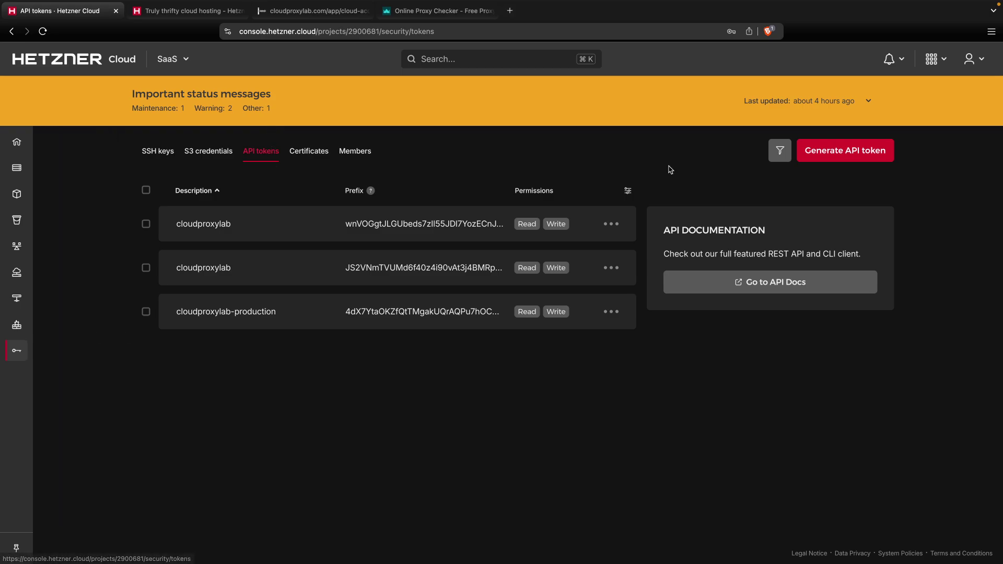
left_click(850, 158)
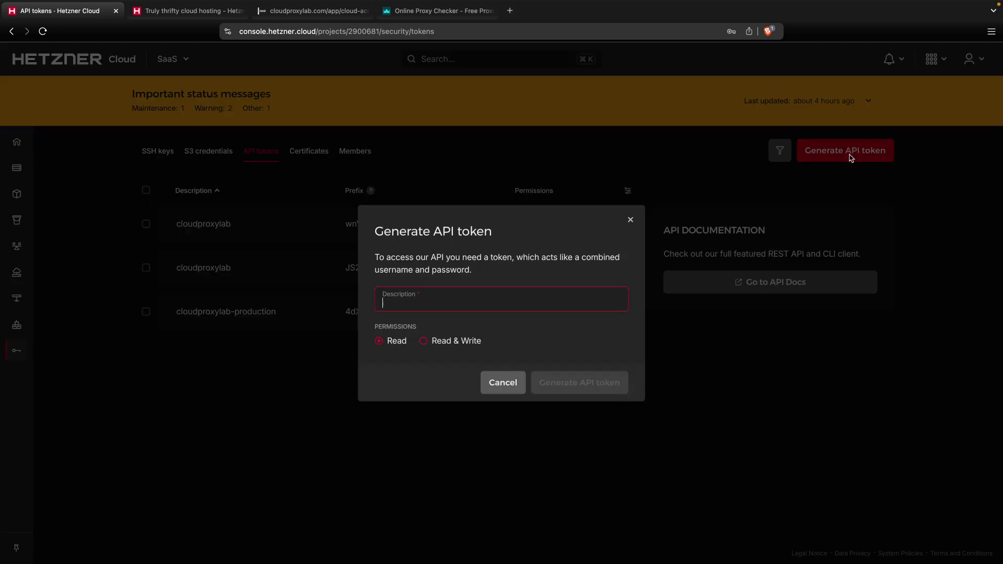
left_click(451, 345)
left_click(435, 300)
type("cloudproxylab-tutorial")
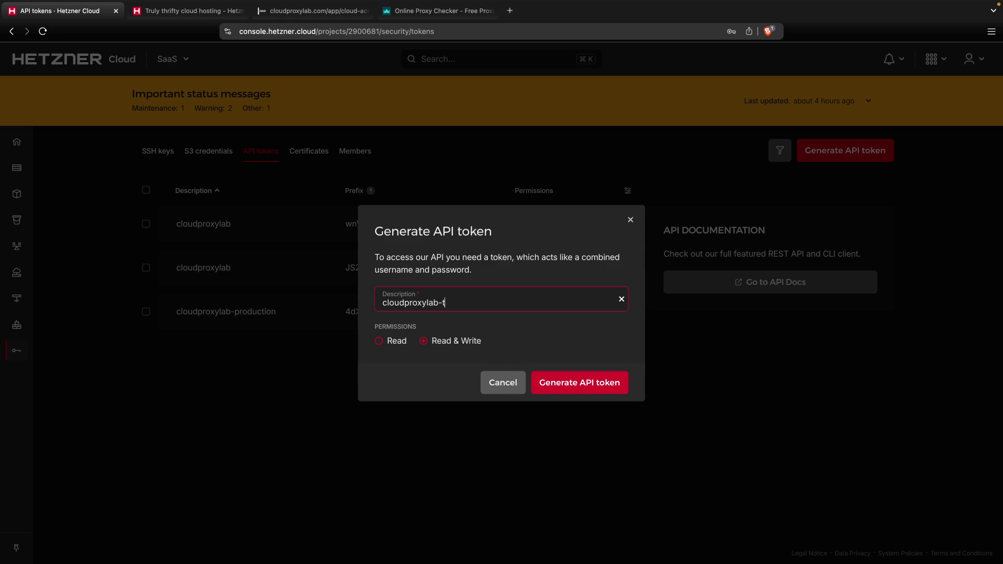
left_click(614, 387)
left_click(528, 341)
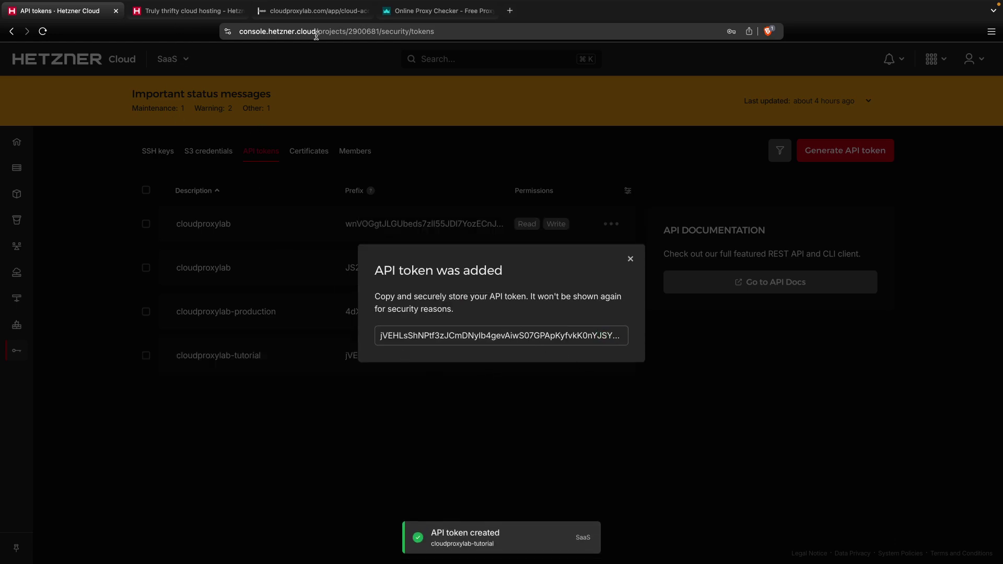
Add a Hetzner account named 'tutorial hetzner' with the pasted API token, then dismiss the save-password prompt.
left_click(315, 11)
left_click(269, 420)
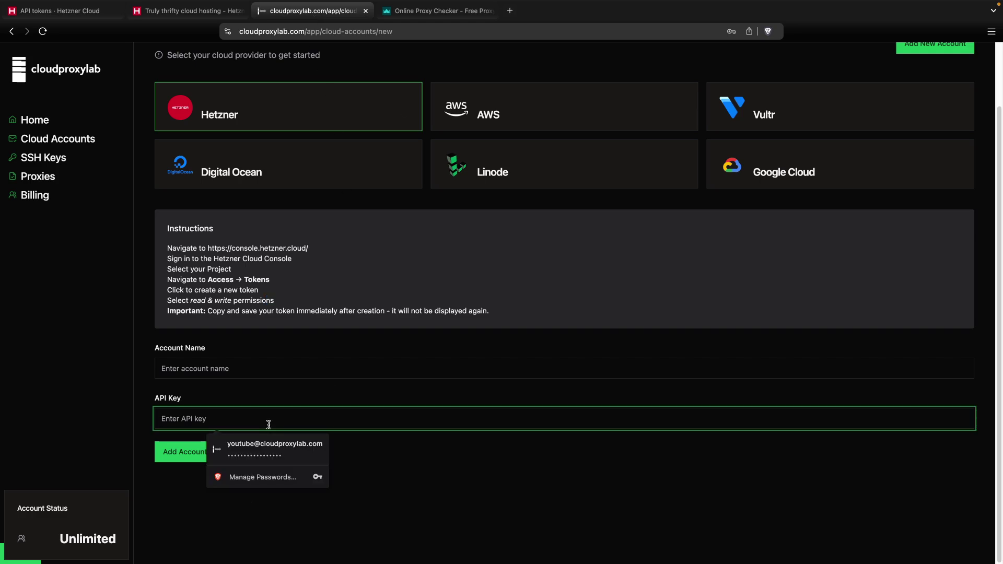
key("super+v")
left_click(274, 372)
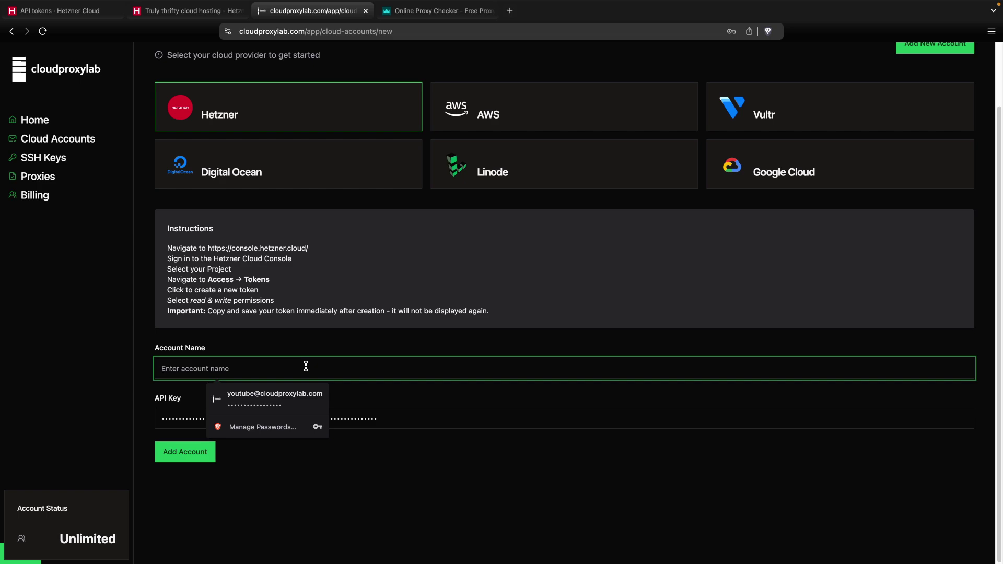
type("tutorial hetzner")
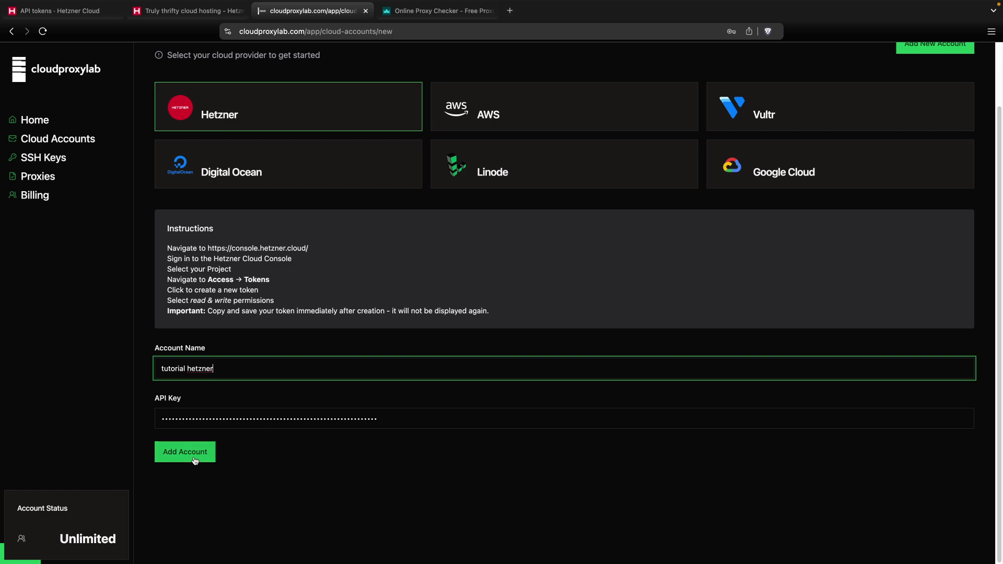
left_click(199, 454)
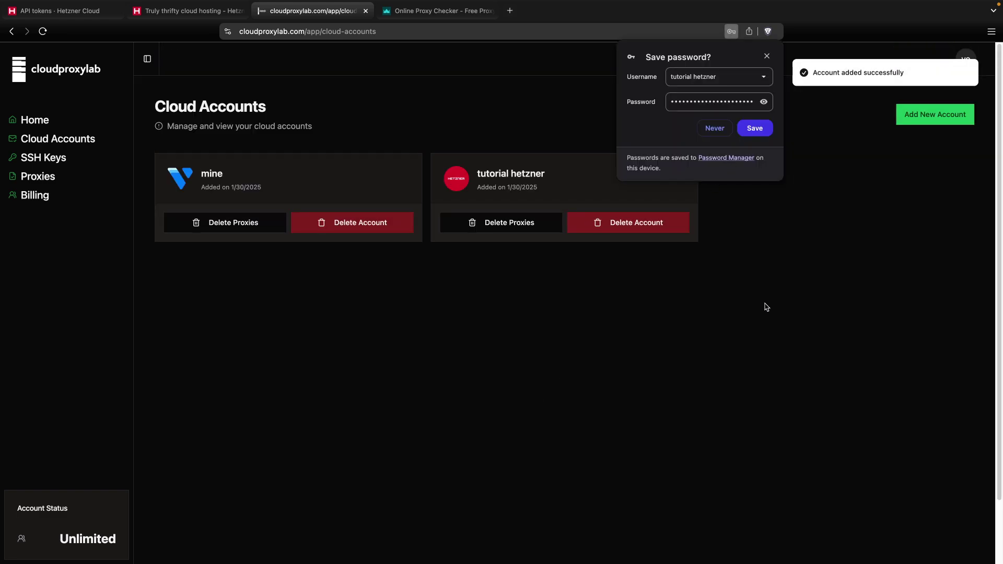
left_click(767, 56)
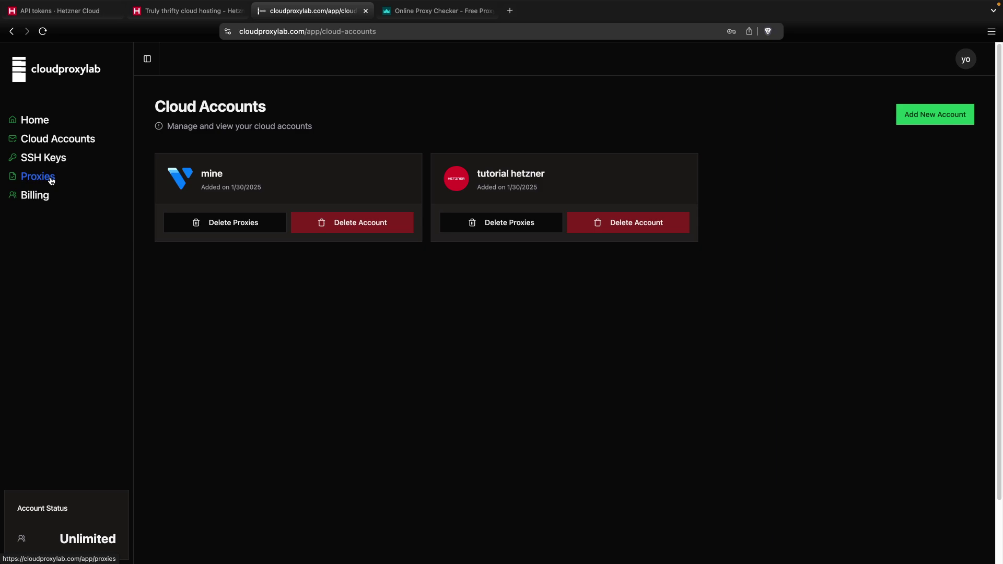
Open the Proxy Creation form from the proxies list, leaving Create New Server selected.
left_click(51, 181)
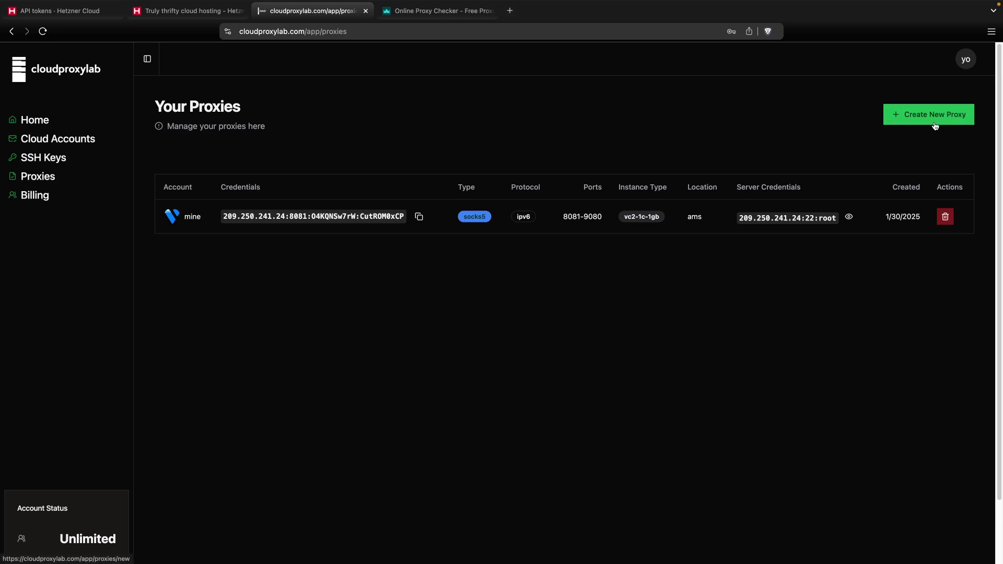
left_click(918, 120)
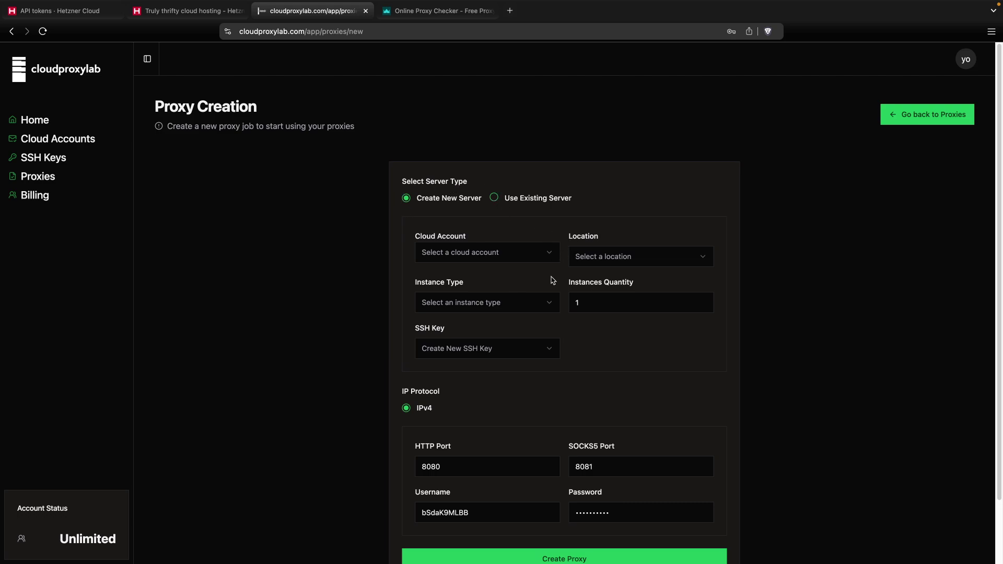
left_click(490, 258)
left_click(500, 230)
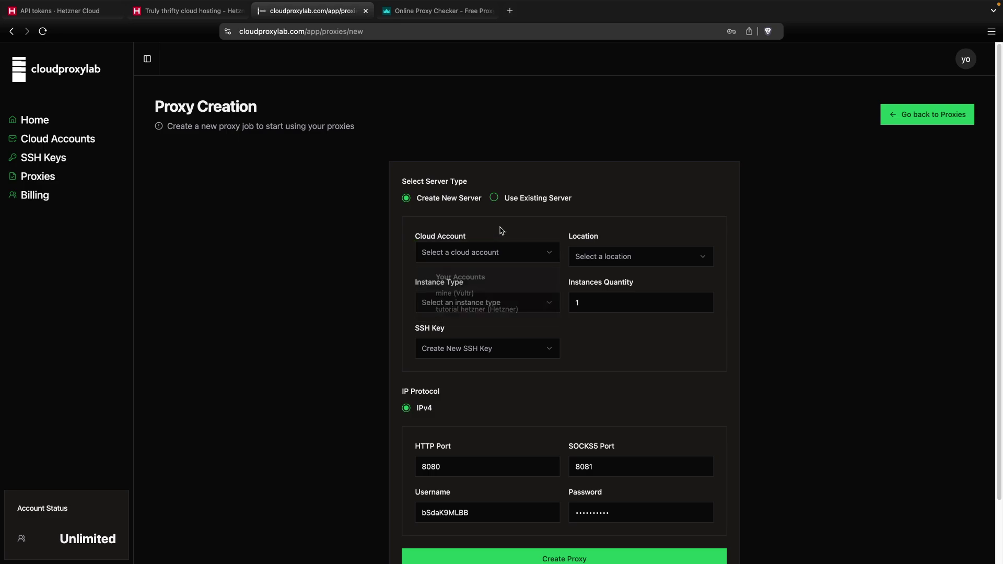
left_click(541, 203)
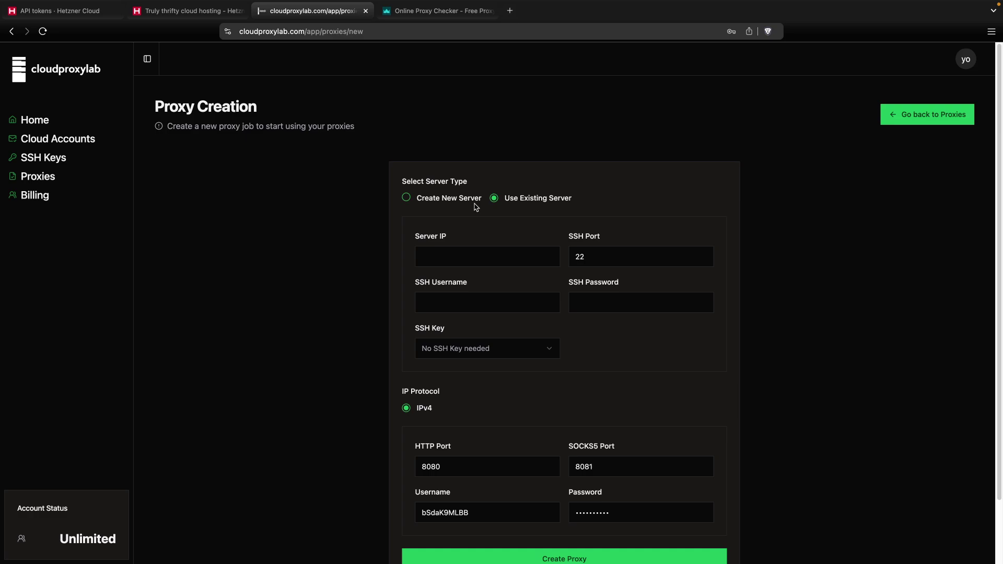
left_click(450, 200)
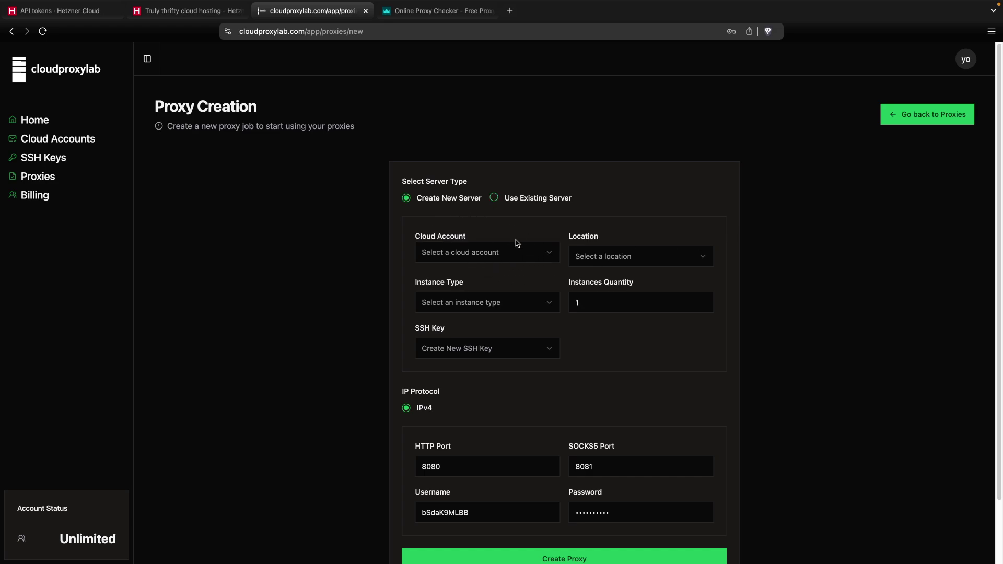
Choose the tutorial hetzner account, fsn1 location and cpx11 instance type.
left_click(503, 261)
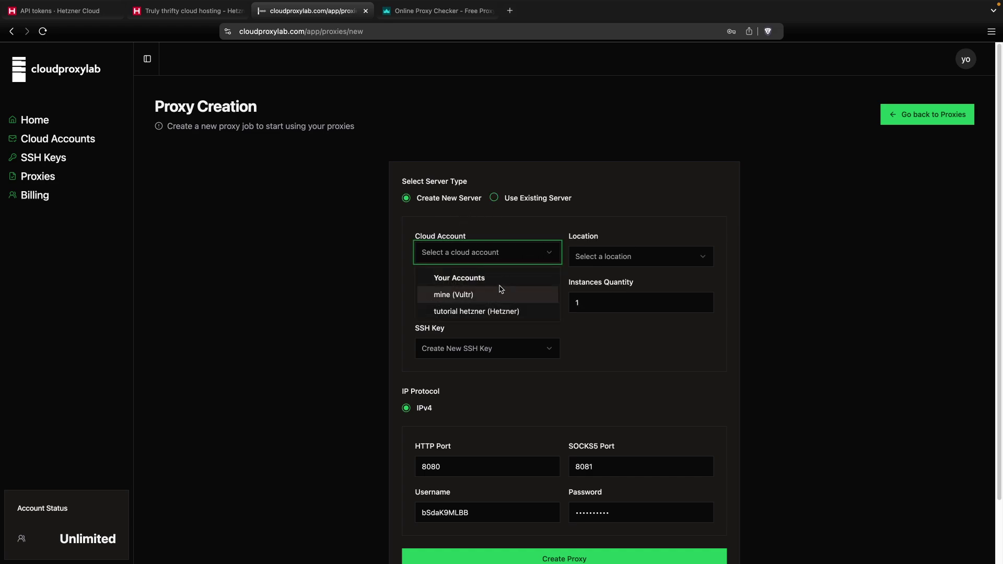
left_click(503, 312)
left_click(626, 266)
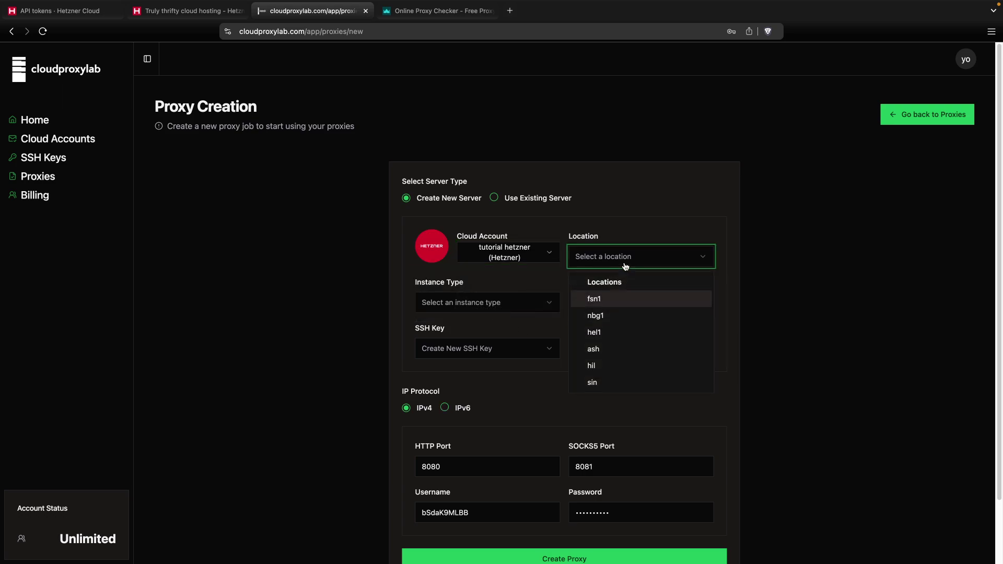
left_click(614, 300)
left_click(513, 309)
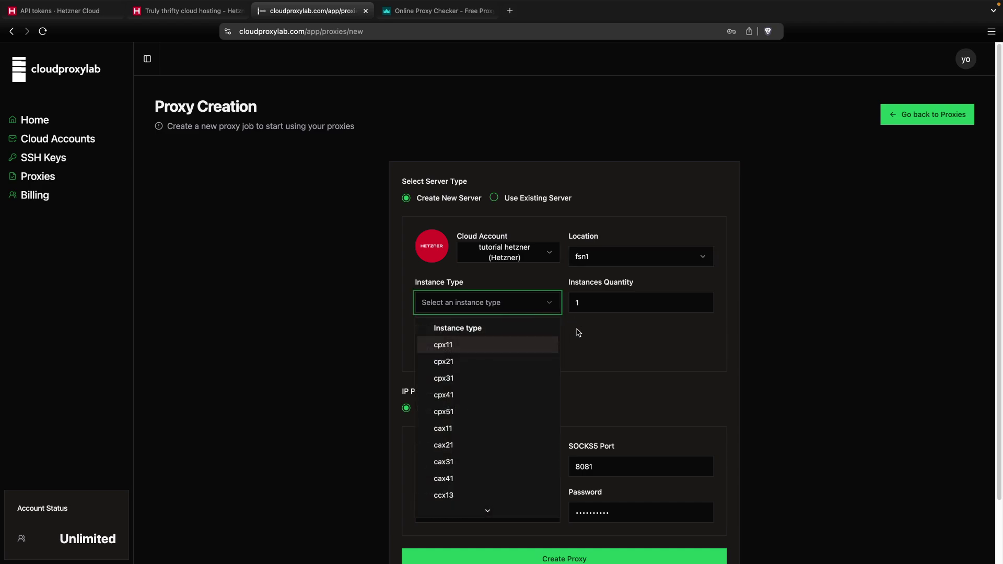
scroll(502, 471, "down", 3)
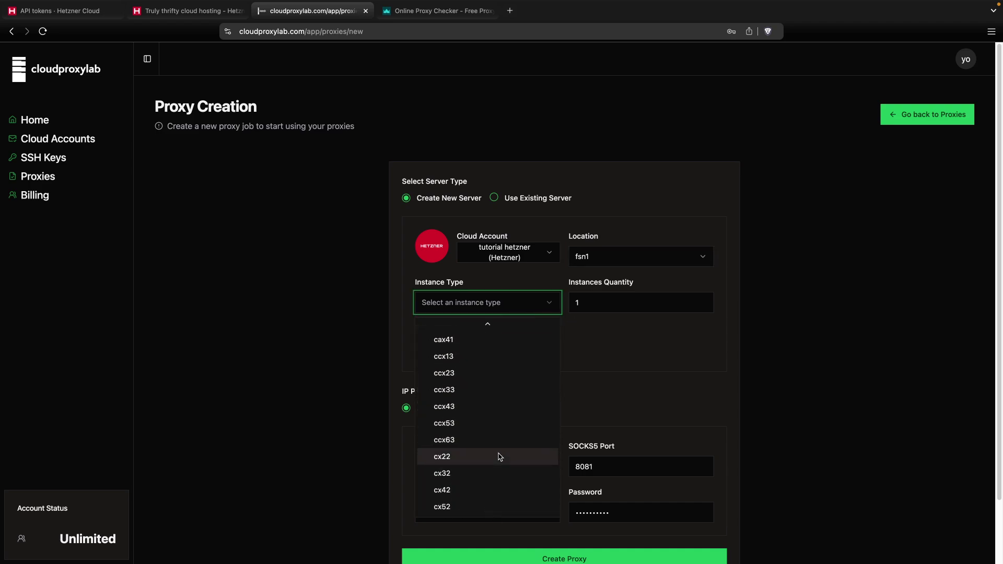
scroll(499, 457, "up", 3)
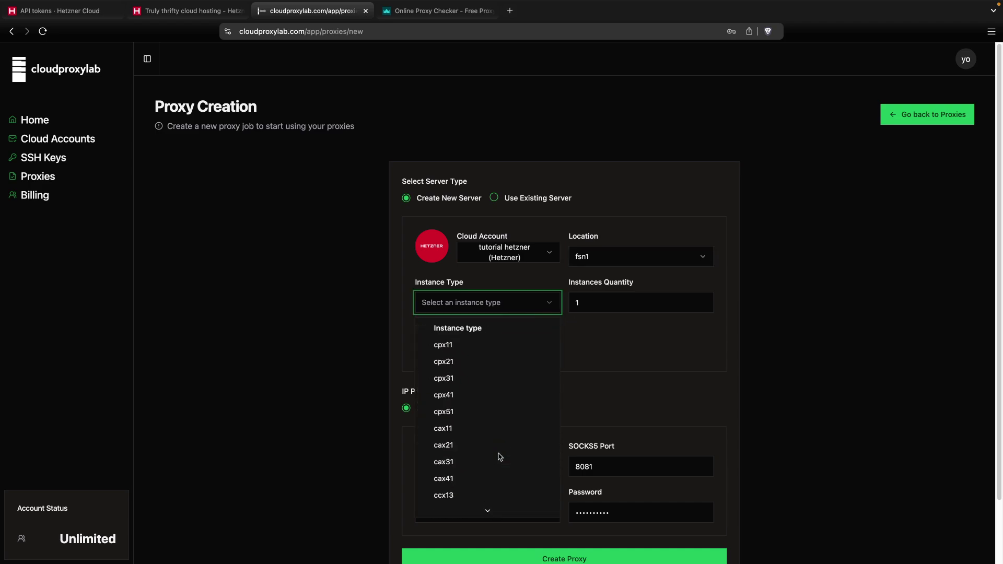
left_click(468, 349)
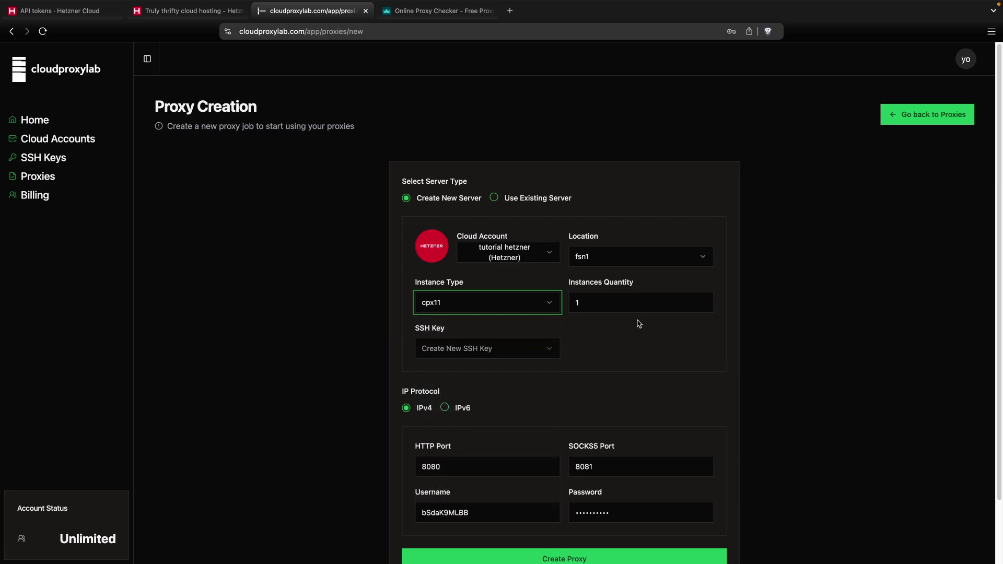
Keep Instances Quantity at 1 and point out the SSH Key setting.
left_click(614, 307)
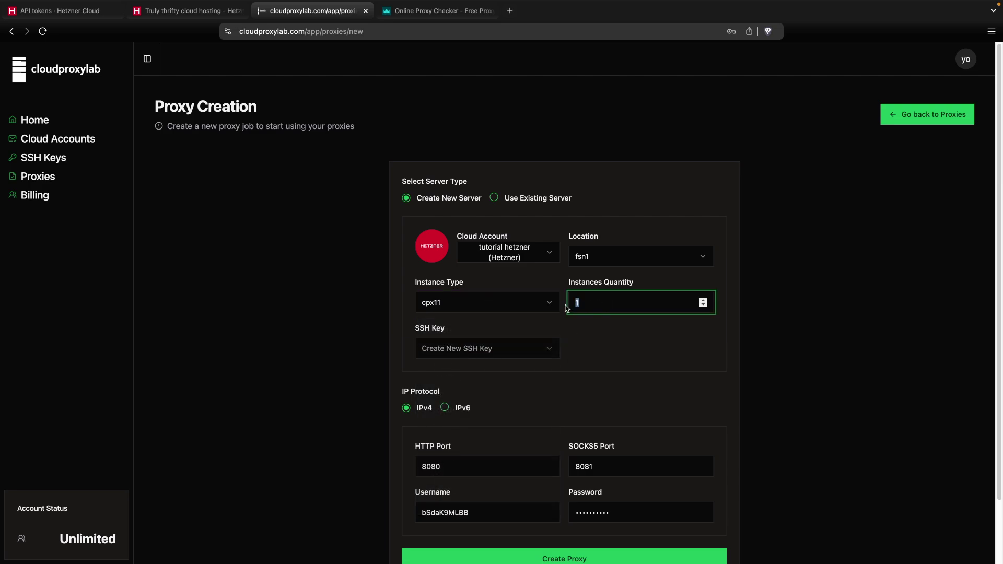
left_click(622, 342)
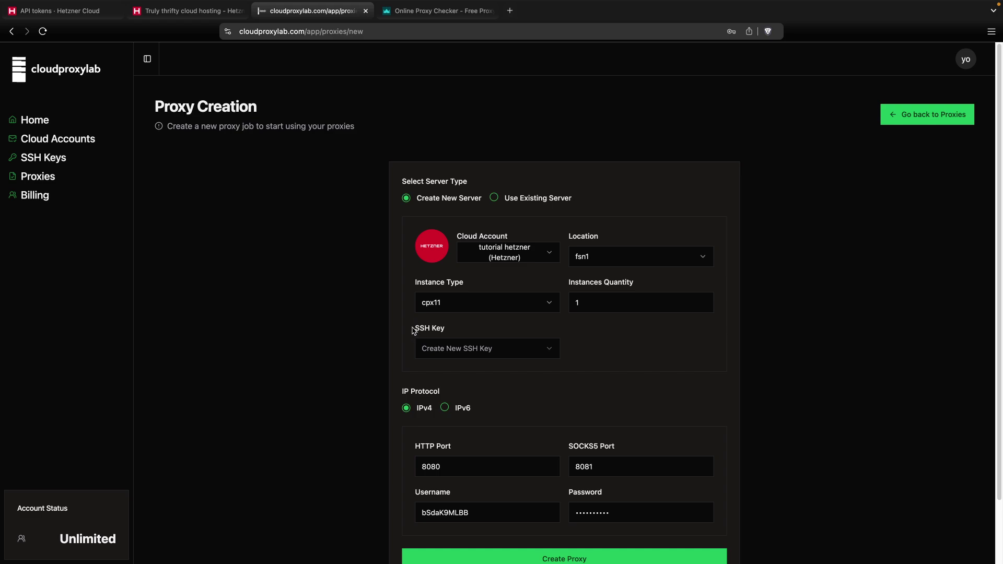
left_click_drag(413, 328, 465, 331)
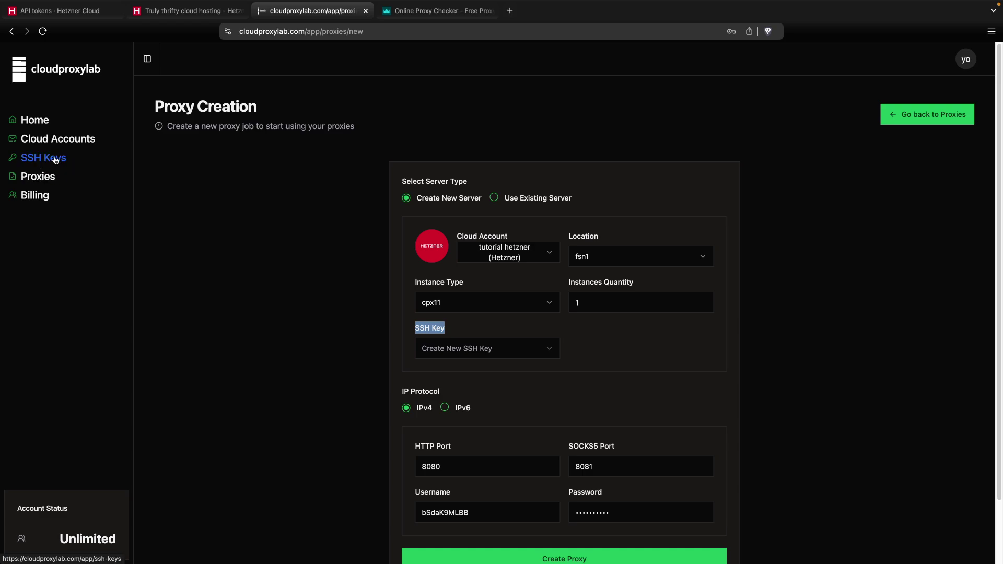
left_click(497, 376)
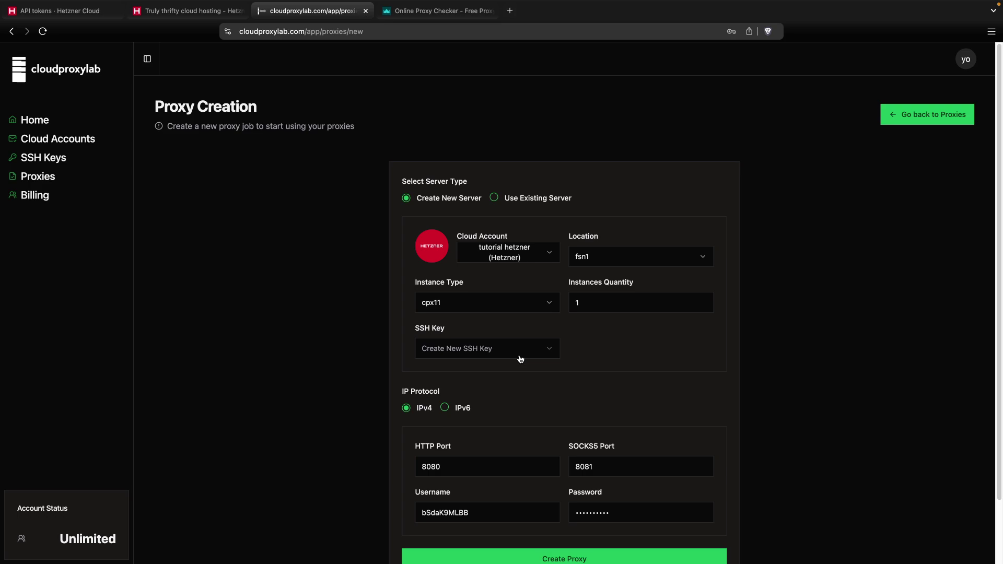
Compare the IPv4 and IPv6 protocol options, leaving IP Protocol on IPv4.
scroll(544, 441, "down", 3)
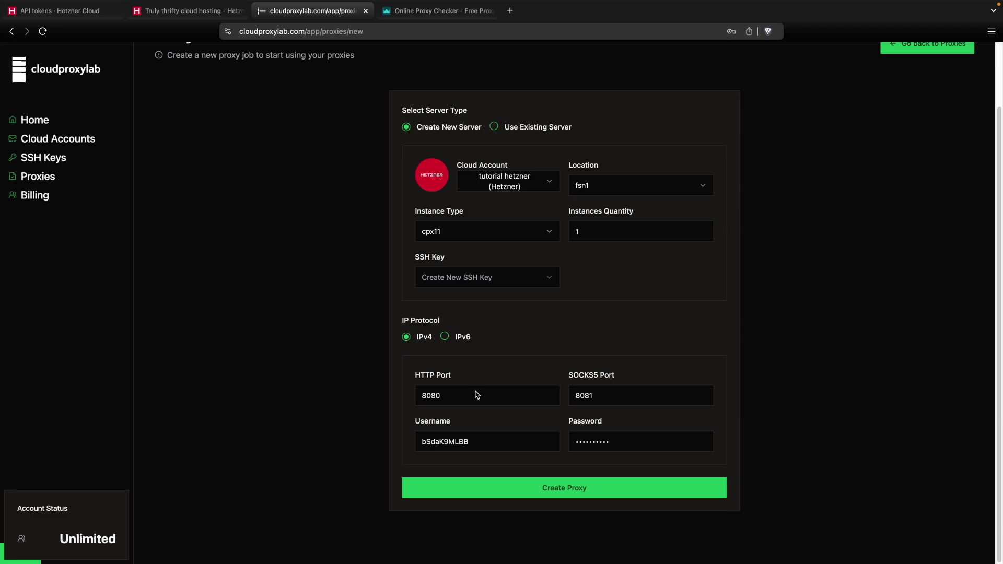
left_click(459, 341)
left_click(424, 341)
left_click(460, 341)
left_click(423, 342)
left_click(462, 340)
left_click(423, 339)
left_click(460, 343)
left_click(422, 342)
Check the generated proxy username and password, then create the IPv4 Hetzner proxy.
left_click(442, 442)
double_click(443, 442)
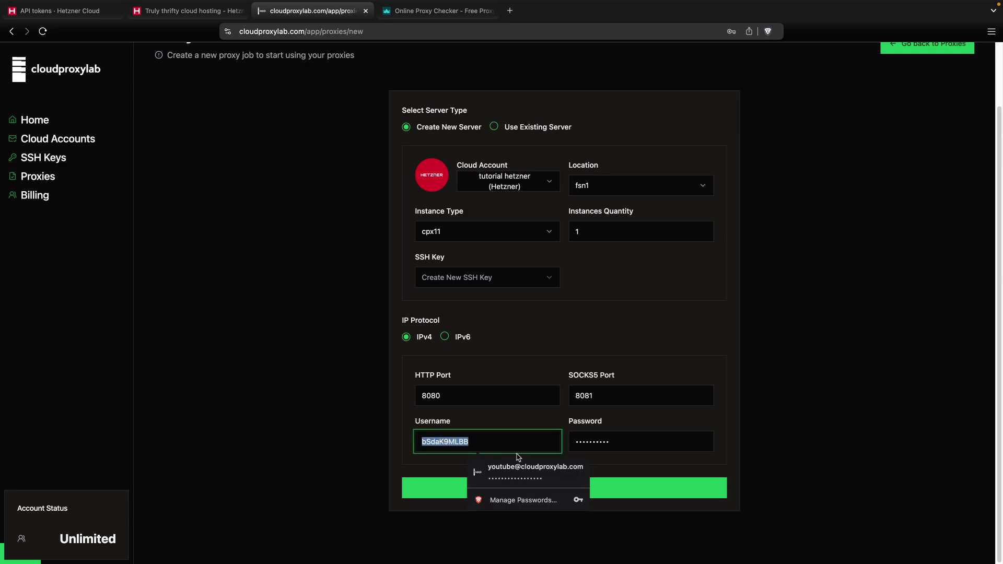
left_click(502, 428)
double_click(477, 445)
left_click(613, 445)
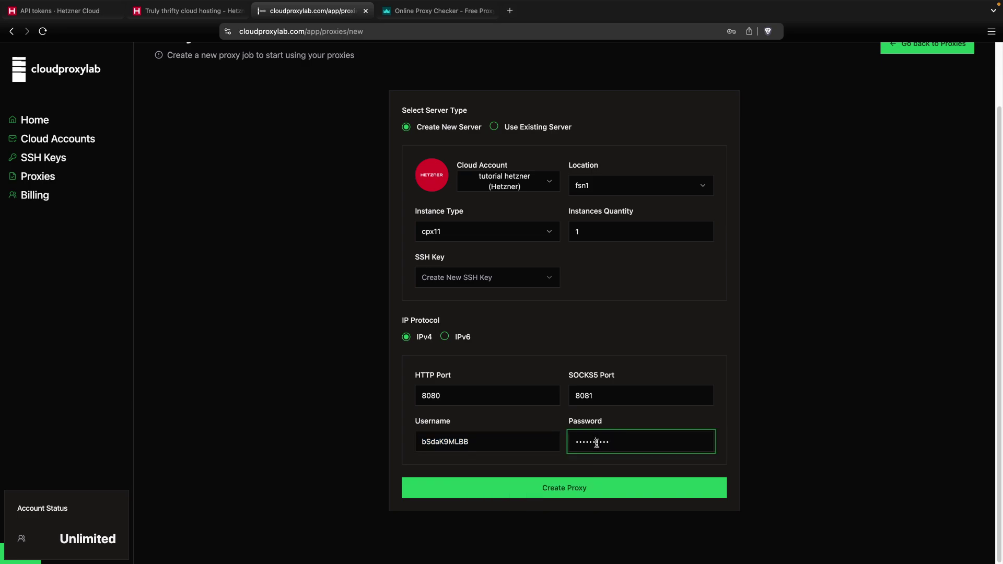
double_click(613, 444)
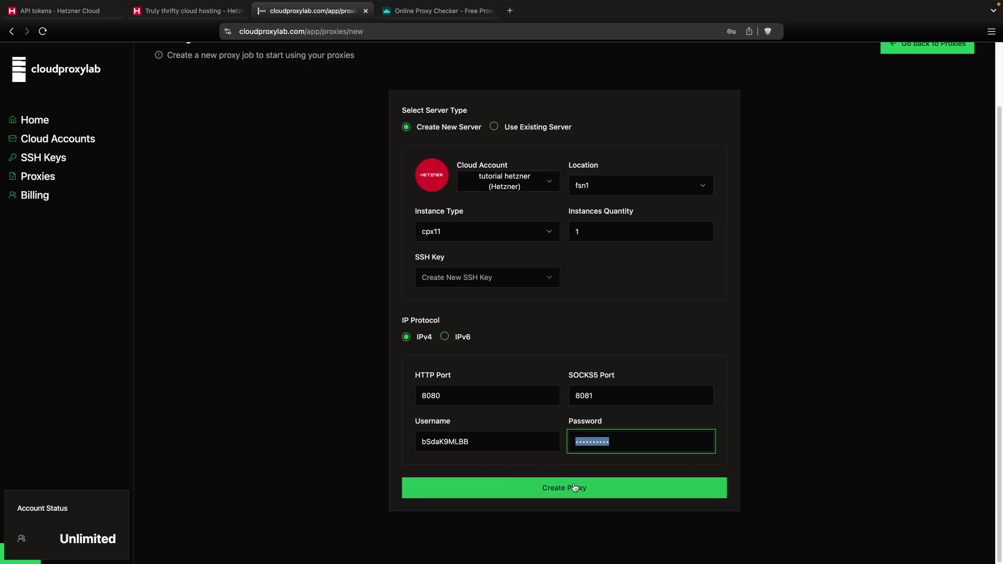
left_click(554, 479)
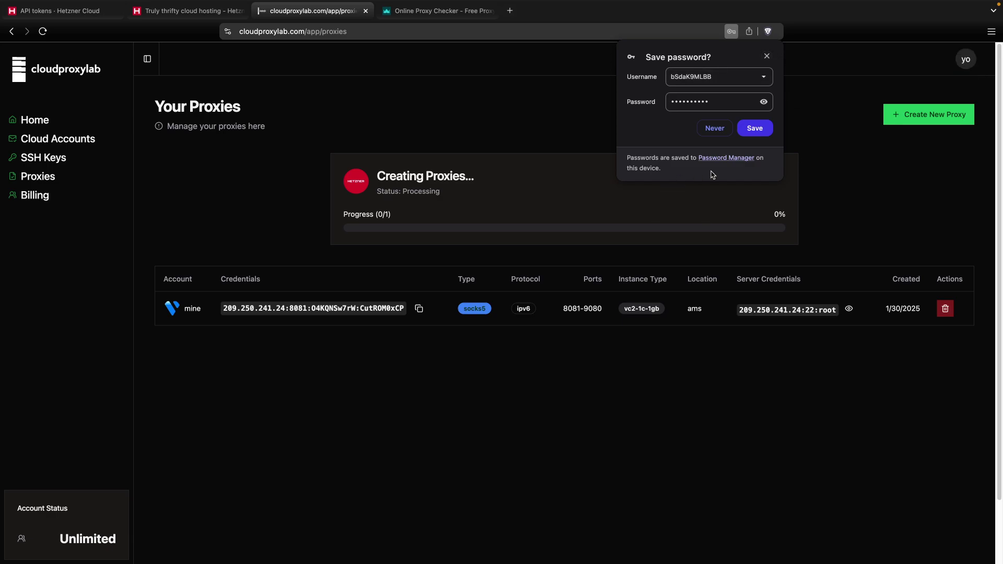
Dismiss the save-password prompt and fill a new proxy form with tutorial hetzner, fsn1 and cpx11.
left_click(766, 57)
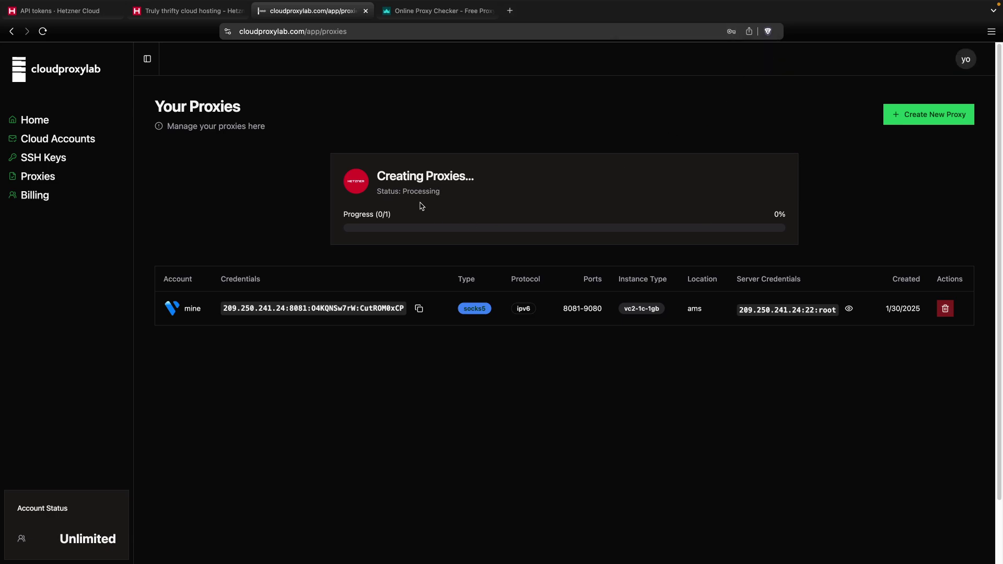
left_click(903, 120)
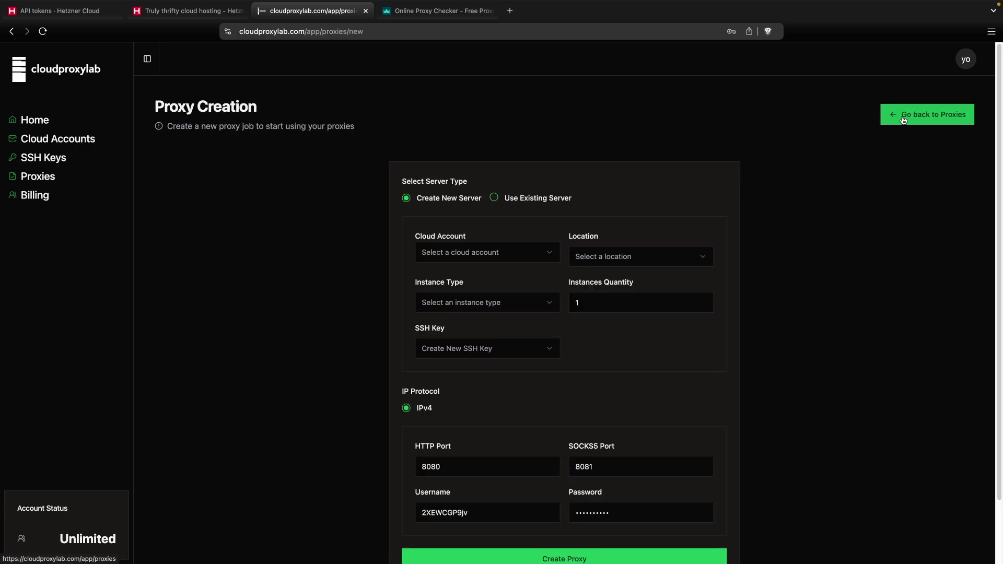
left_click(455, 256)
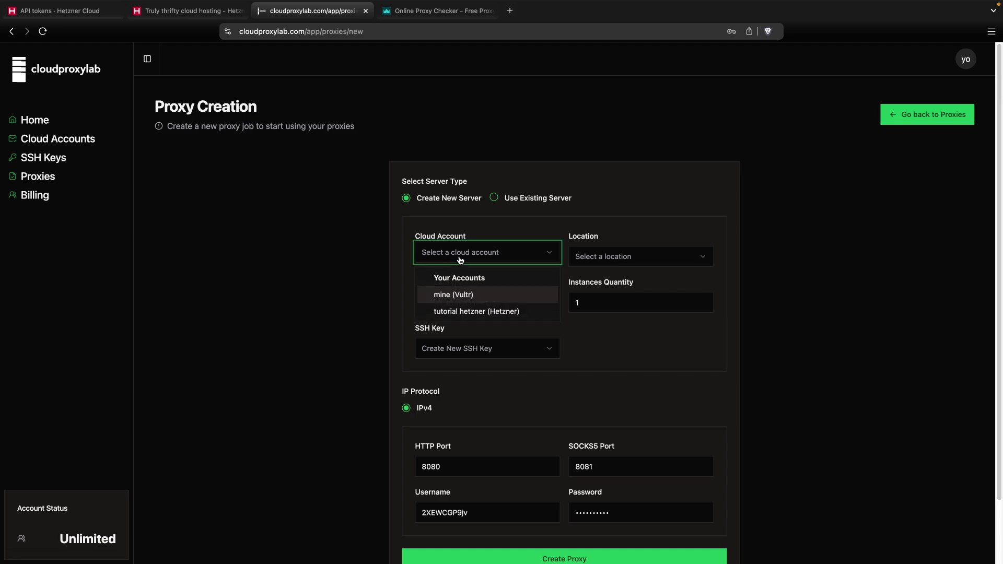
left_click(493, 313)
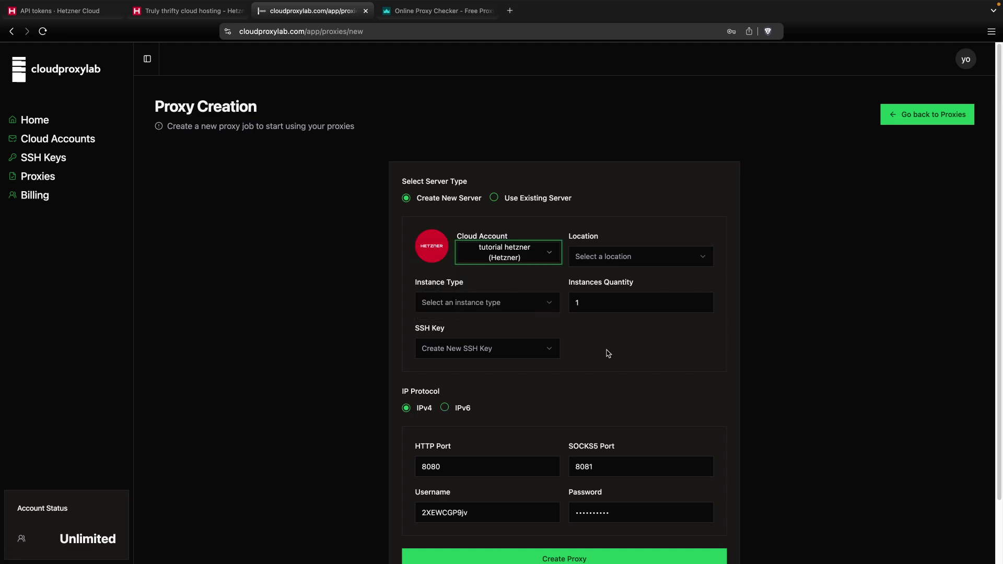
scroll(606, 353, "down", 1)
left_click(613, 254)
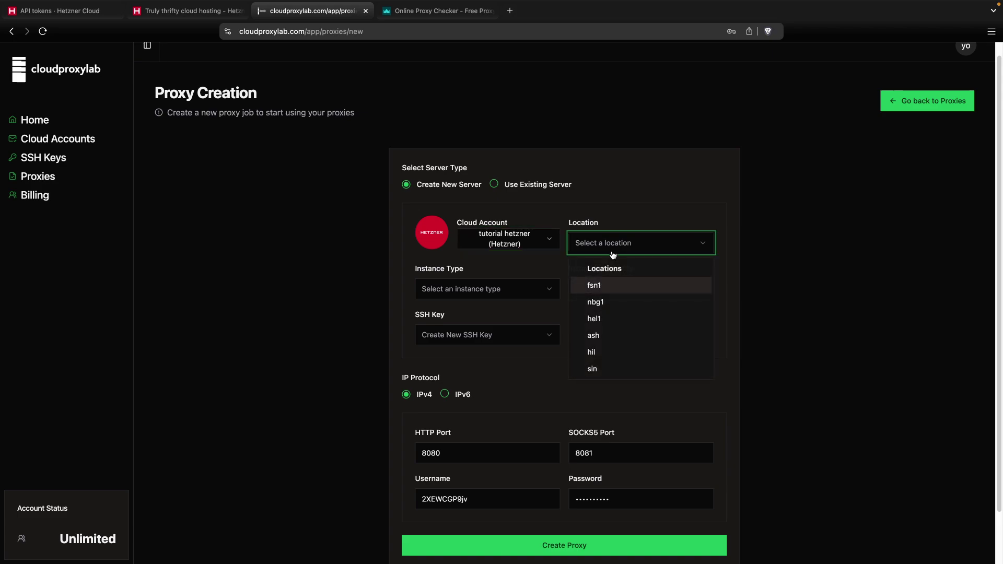
left_click(601, 285)
left_click(472, 294)
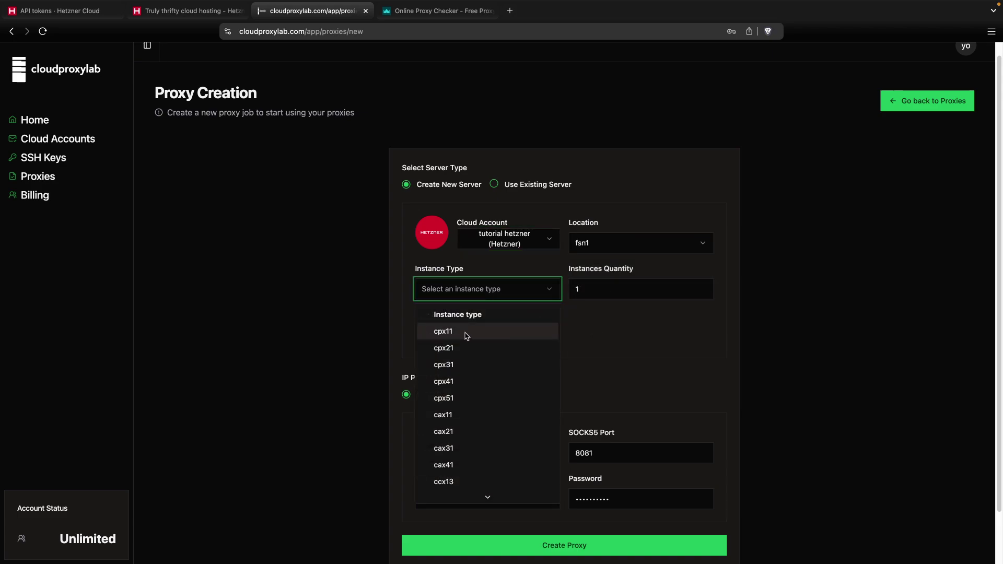
left_click(474, 335)
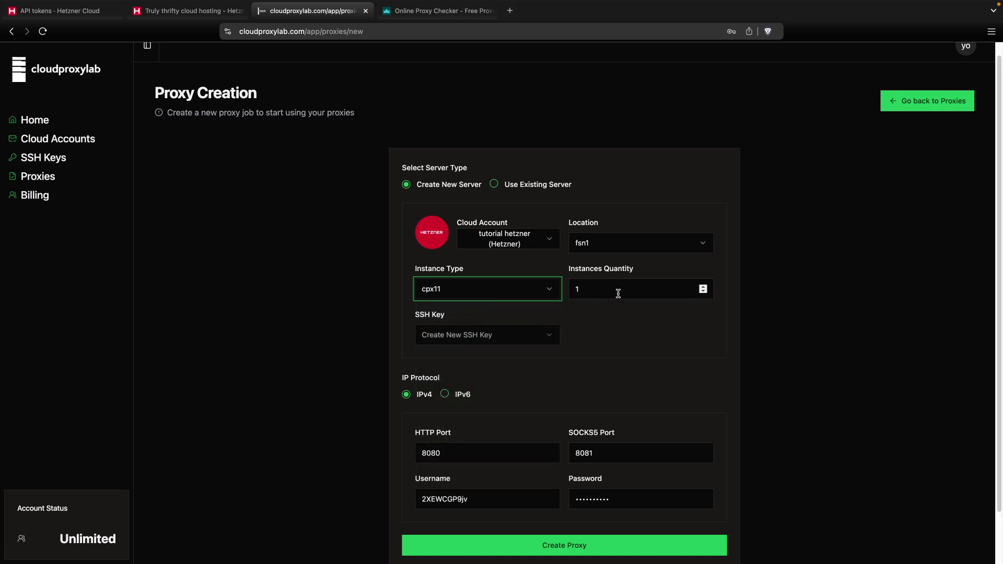
scroll(618, 335, "down", 2)
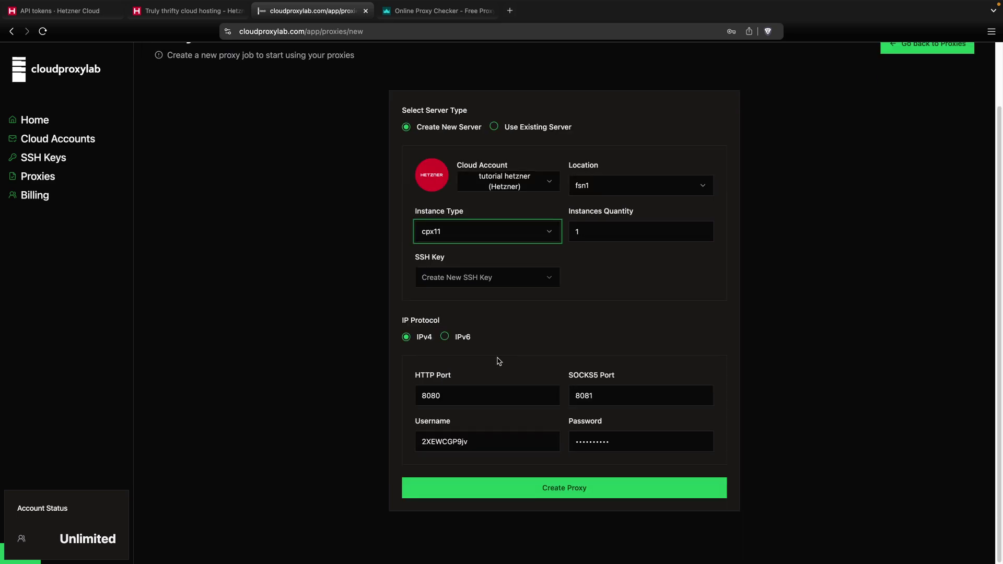
Switch to IPv6, keep 1000 proxies on SOCKS5 port 8081, and create the proxy.
left_click(468, 342)
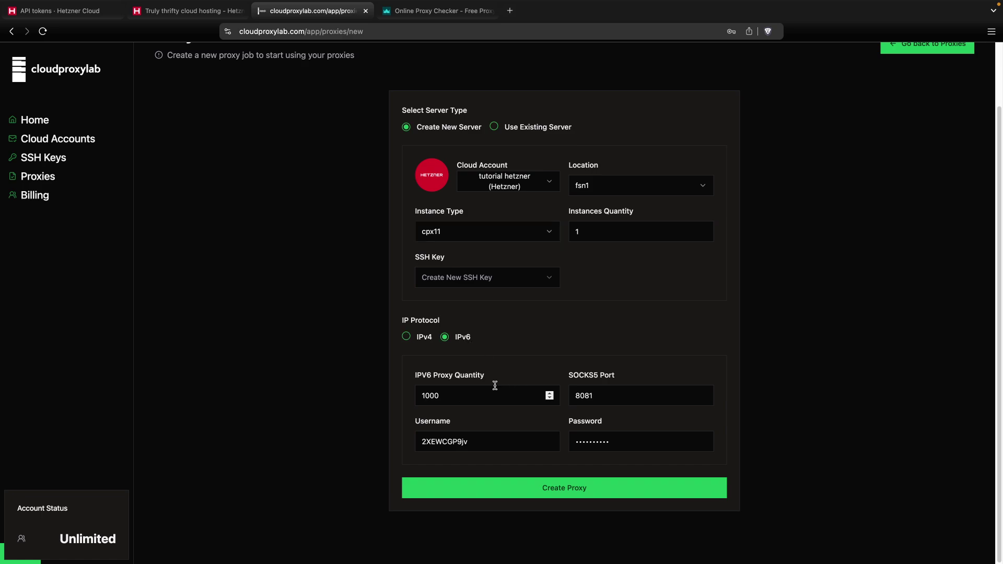
left_click_drag(503, 380, 436, 380)
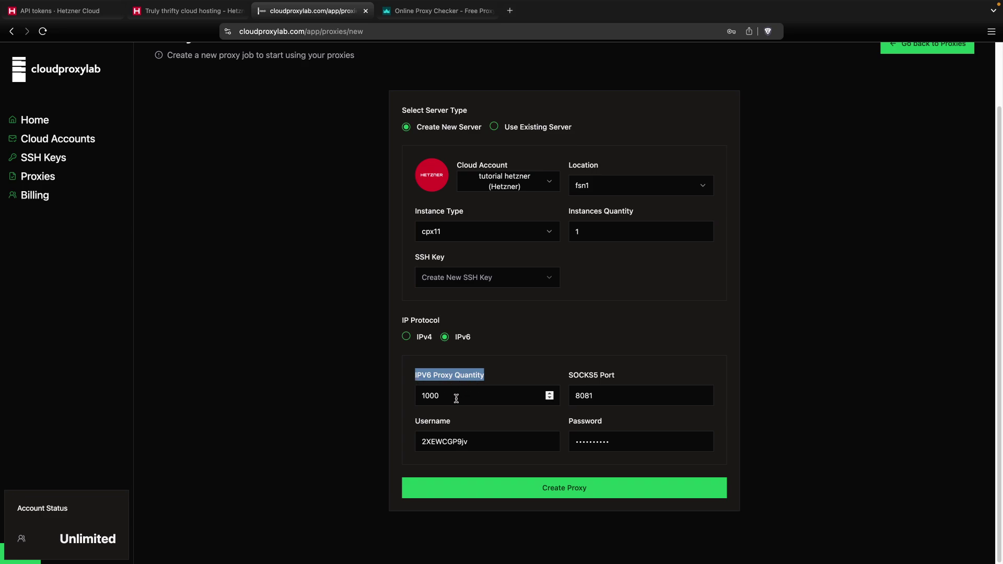
left_click(458, 398)
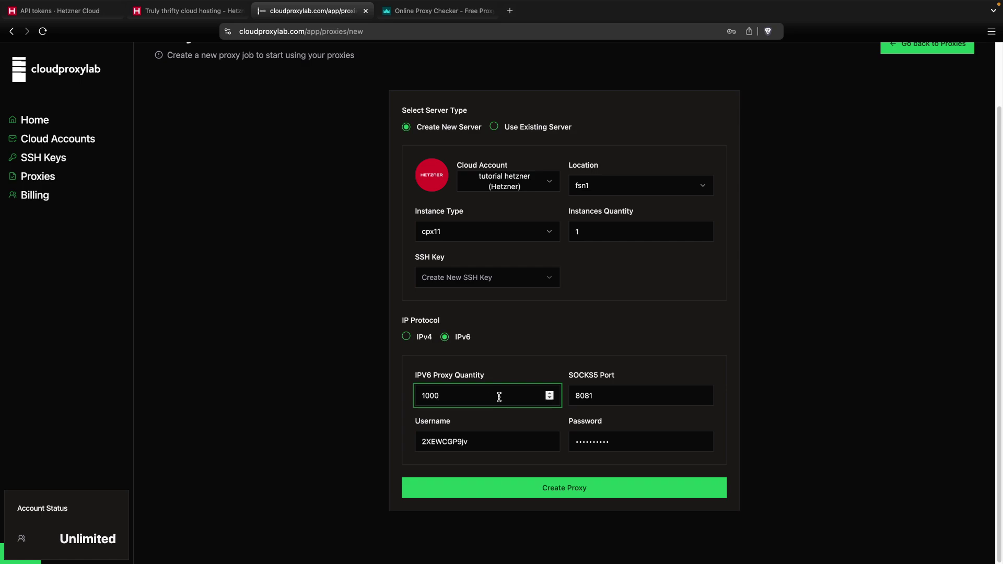
left_click_drag(454, 398, 409, 401)
left_click(620, 400)
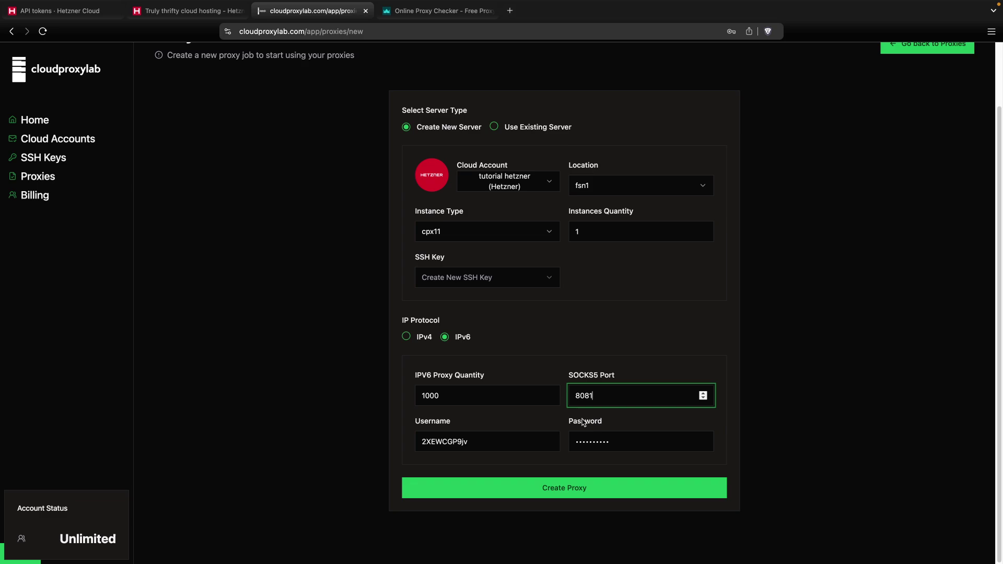
left_click(476, 442)
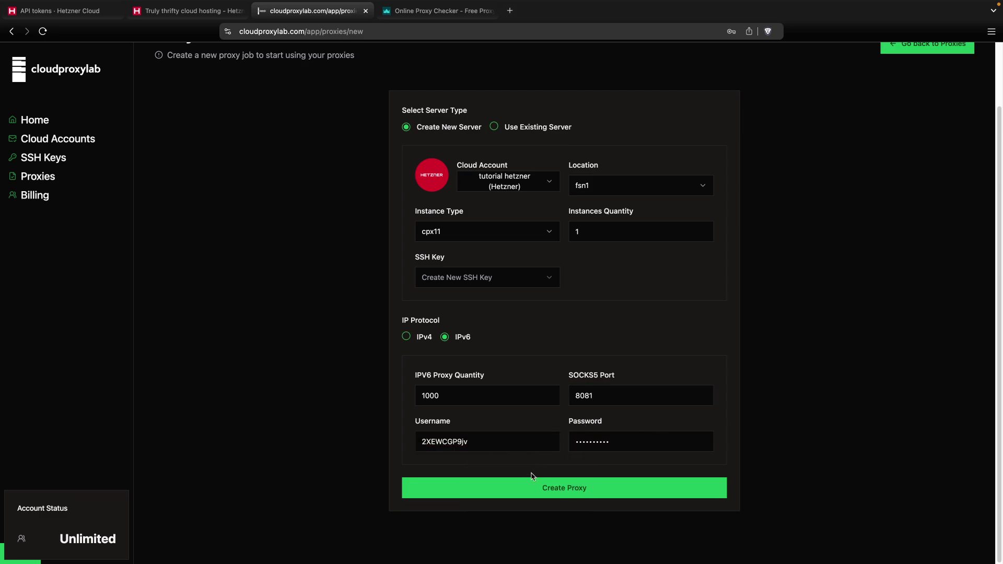
left_click(564, 489)
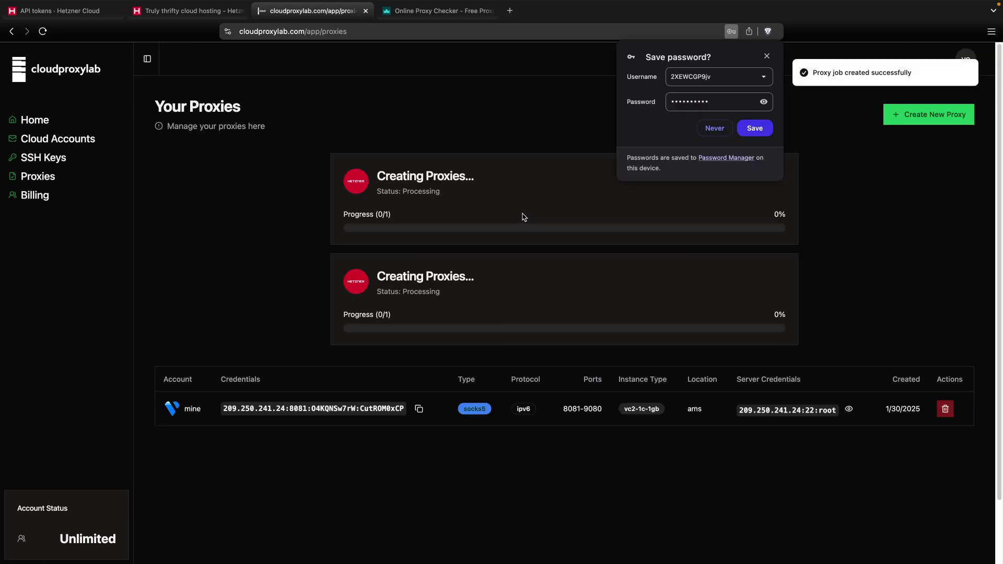
Dismiss the save-password prompt, check both proxy rows, and copy the SOCKS5 port-8081 credentials.
left_click(767, 57)
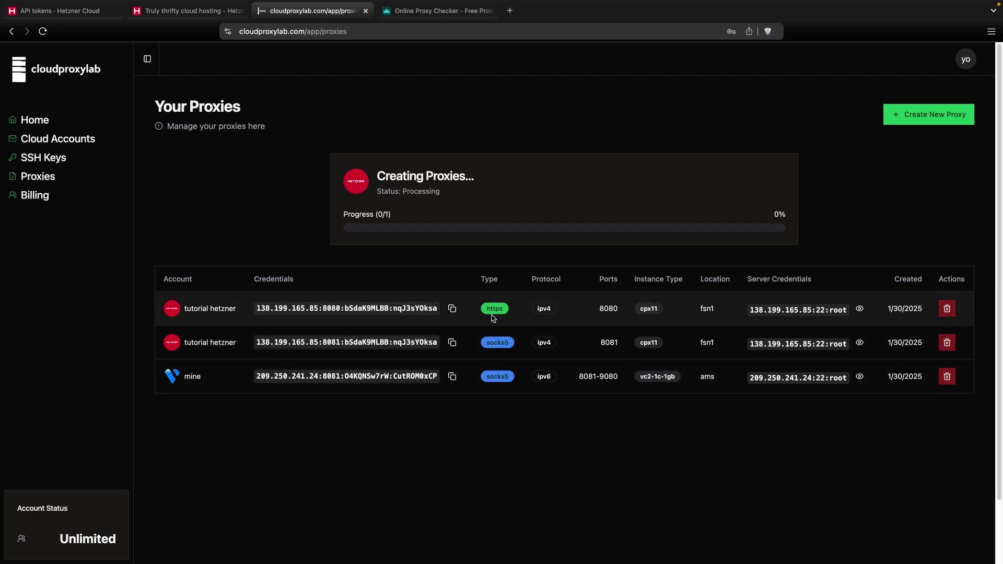
double_click(498, 342)
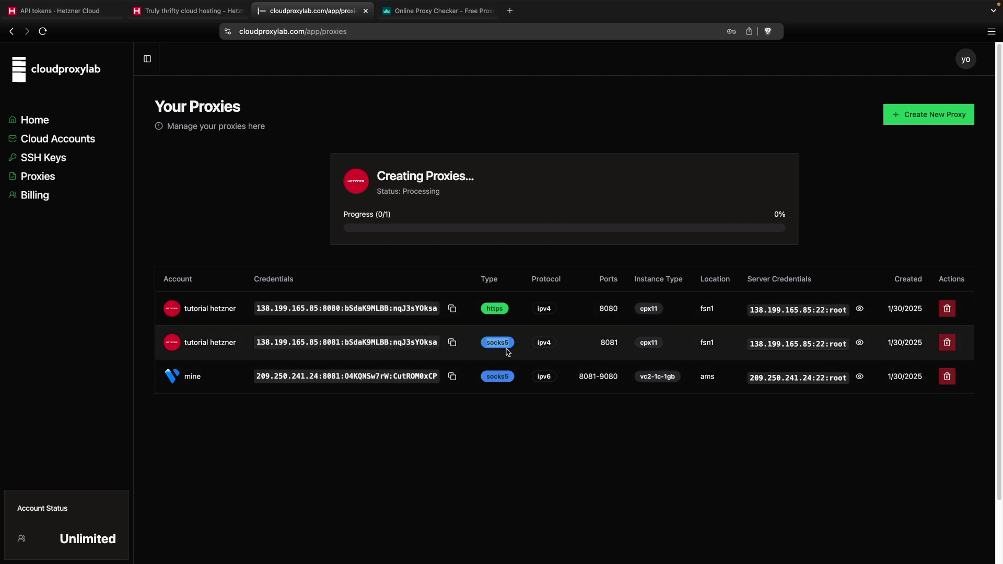
double_click(496, 308)
double_click(545, 312)
left_click(627, 337)
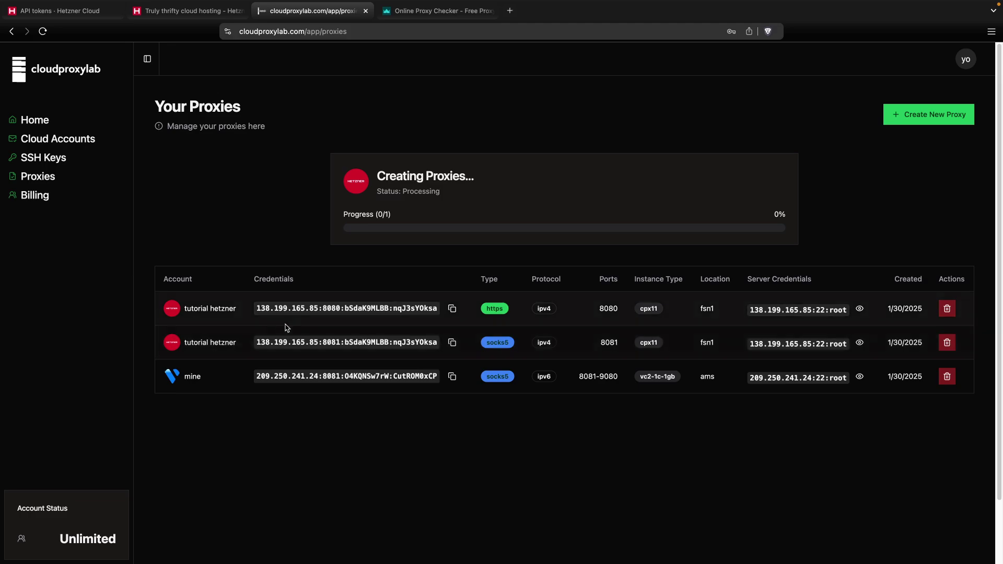
left_click(452, 345)
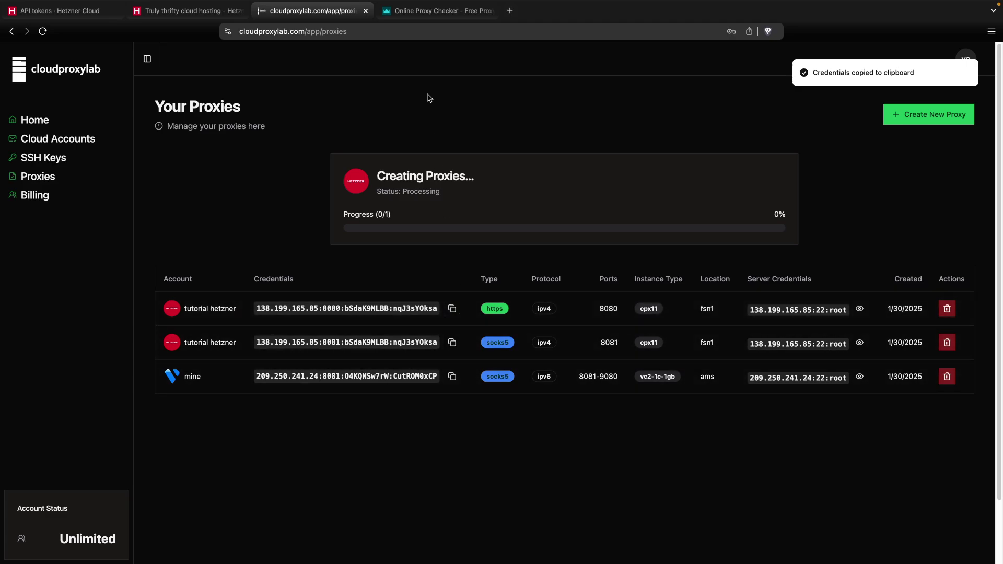
Paste the IPv4 SOCKS5 proxy into the checker and begin a test.
left_click(421, 17)
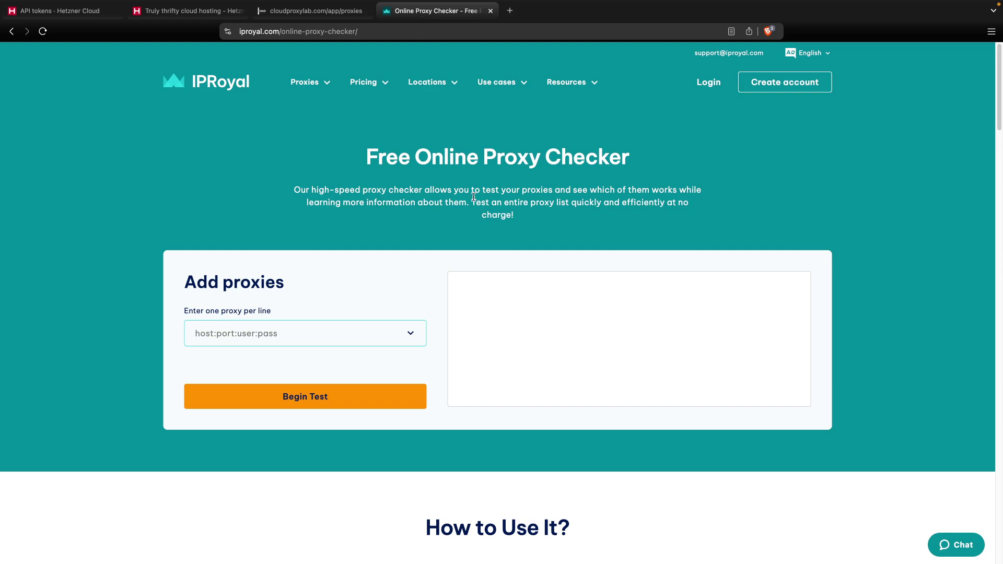
scroll(491, 274, "down", 1)
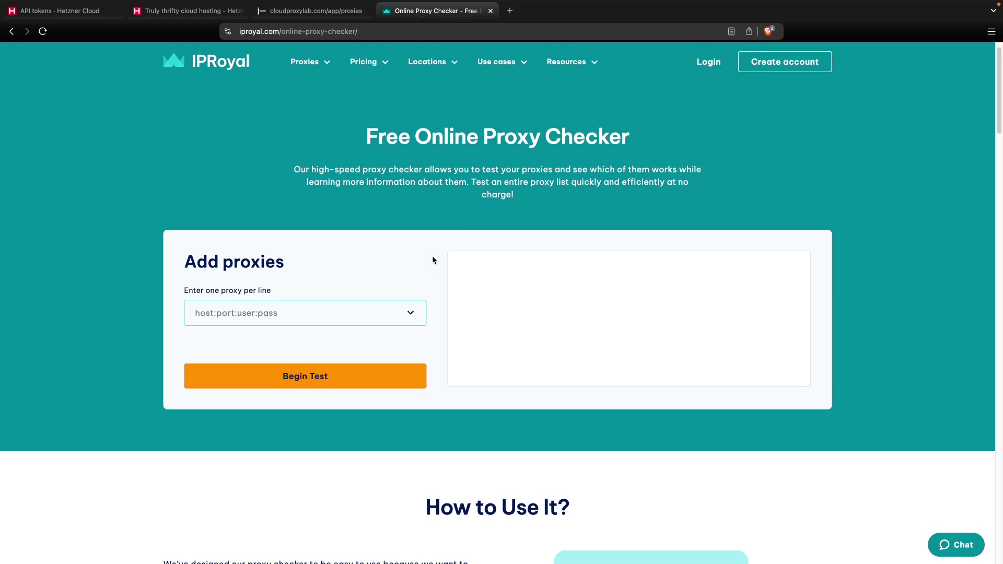
left_click(261, 318)
left_click(273, 317)
left_click(541, 298)
key("super+v")
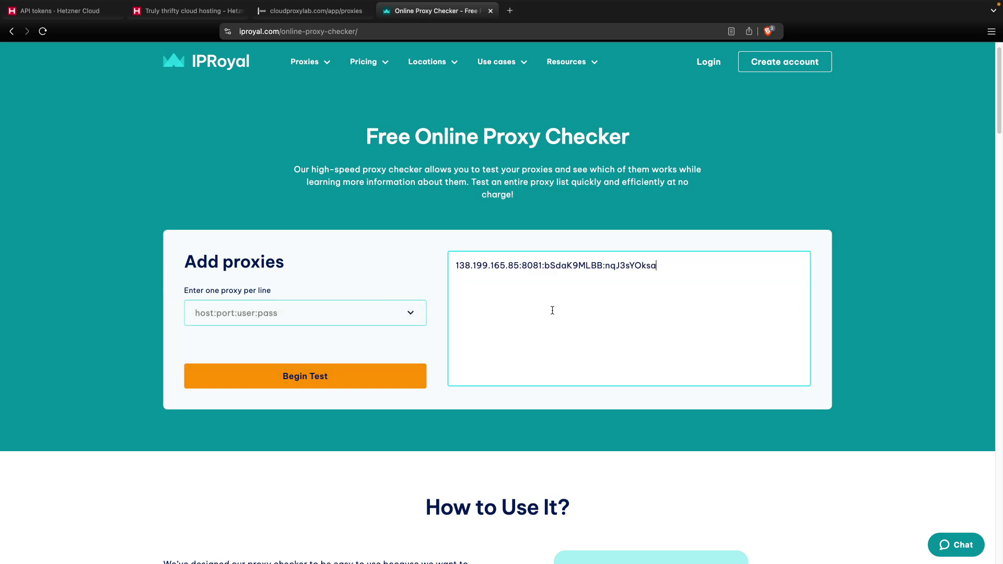
left_click(377, 379)
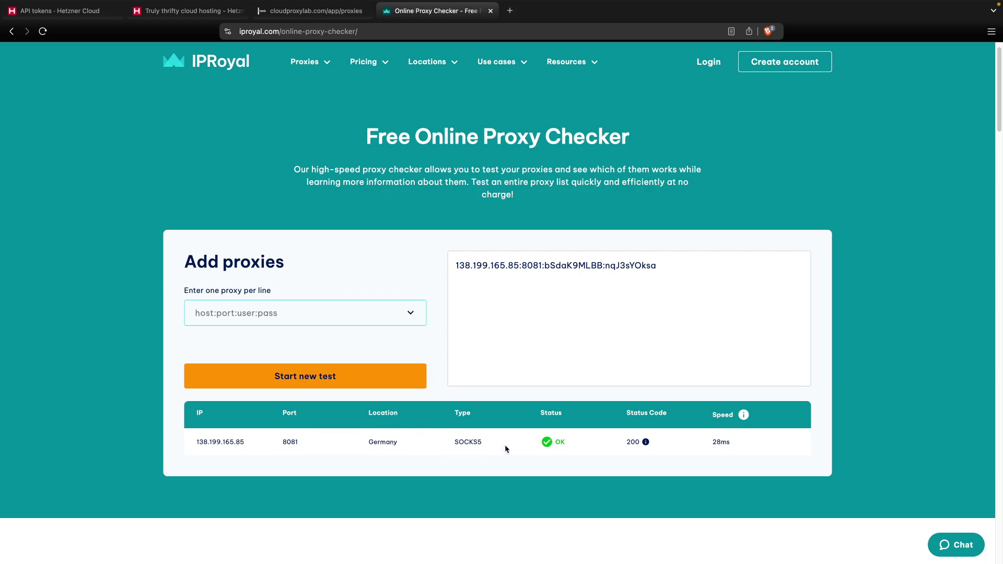
Copy the IPv4 HTTPS proxy from CloudProxyLab and add it as a second line in the checker.
left_click(316, 12)
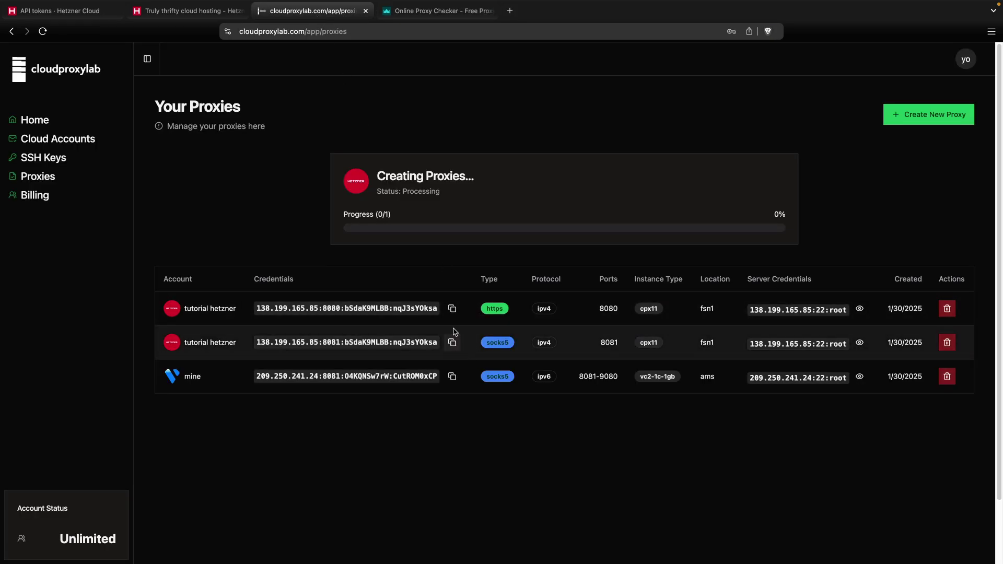
left_click(452, 310)
left_click(439, 10)
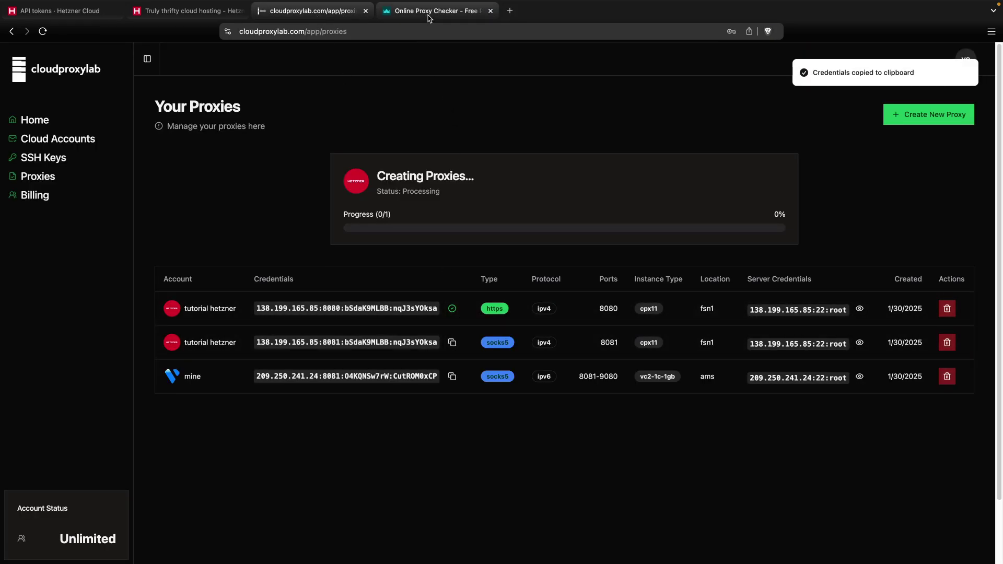
left_click(680, 289)
key("Return")
key("super+v")
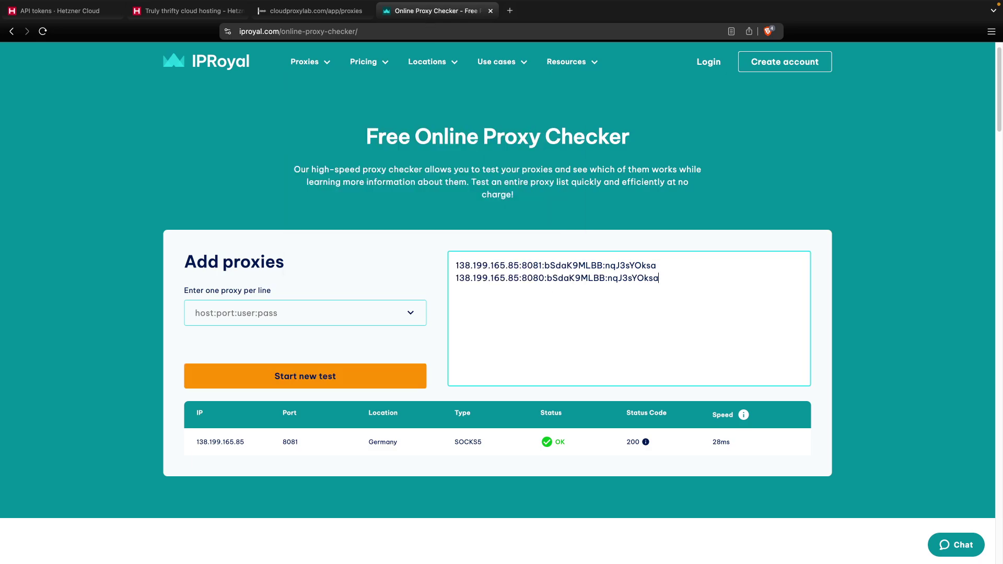
Retest both proxies on ports 8081 and 8080, confirming the HTTP|HTTPS result in Germany.
double_click(533, 266)
double_click(532, 278)
left_click(723, 278)
left_click(316, 374)
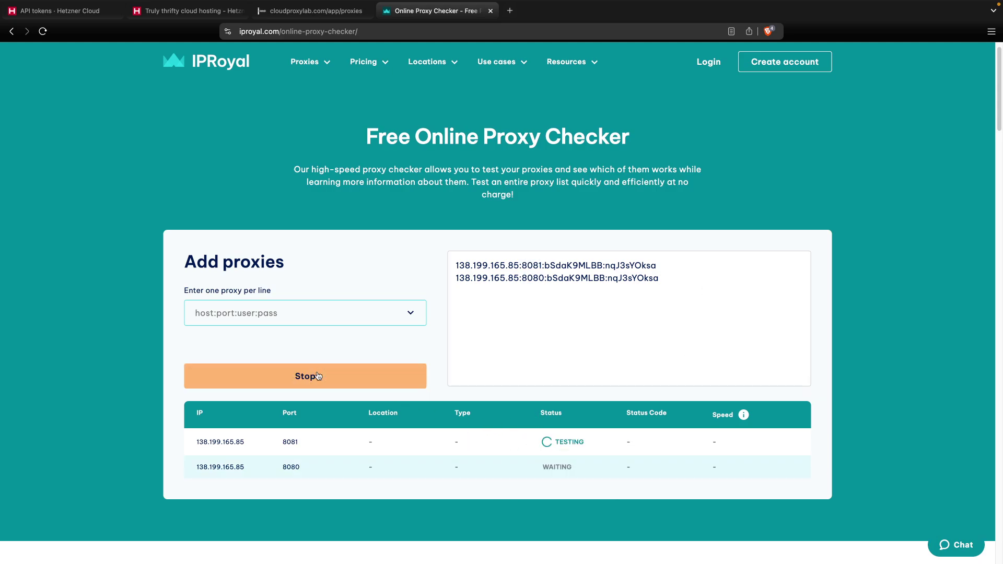
scroll(595, 448, "down", 1)
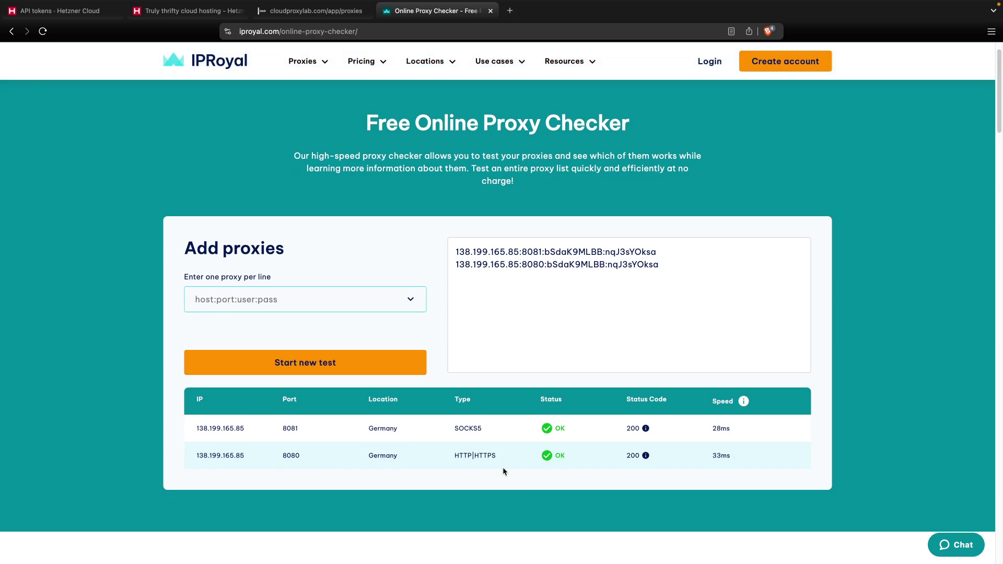
double_click(468, 454)
left_click(487, 455)
double_click(380, 456)
left_click(651, 456)
Copy the IPv6 SOCKS5 proxy's credentials and place the caret at the end of the checker's proxy list.
left_click(314, 10)
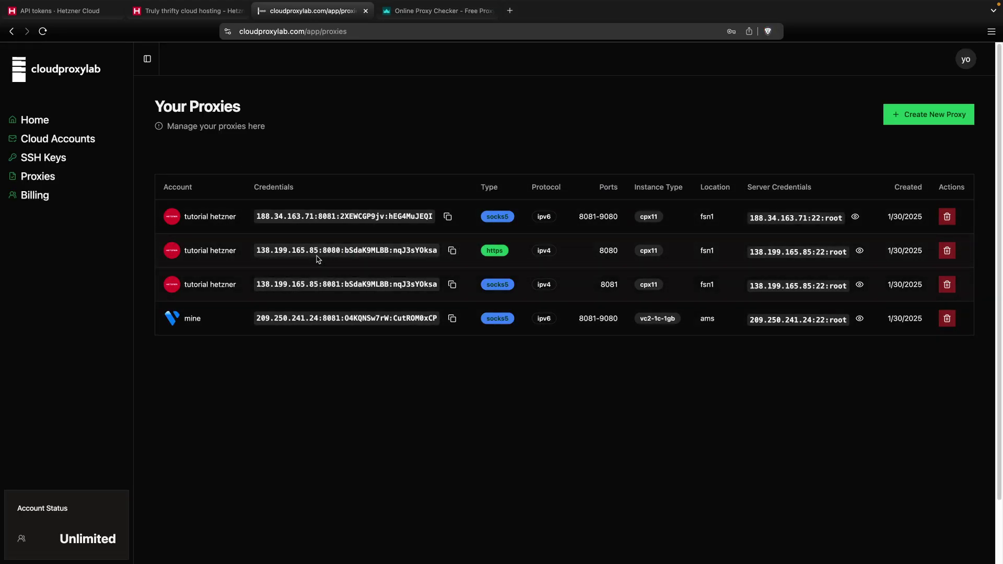
double_click(545, 217)
left_click(448, 217)
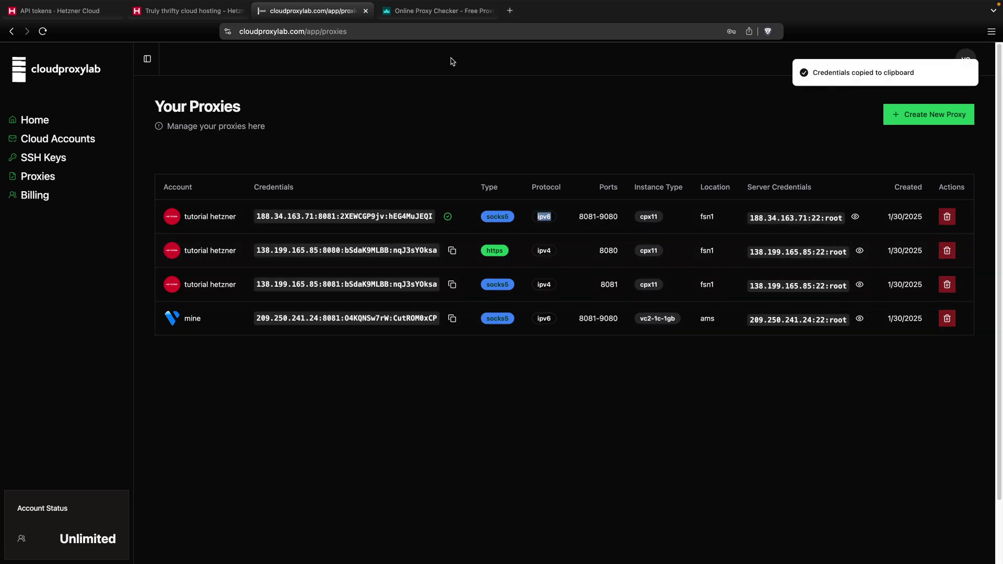
left_click(442, 11)
left_click(644, 294)
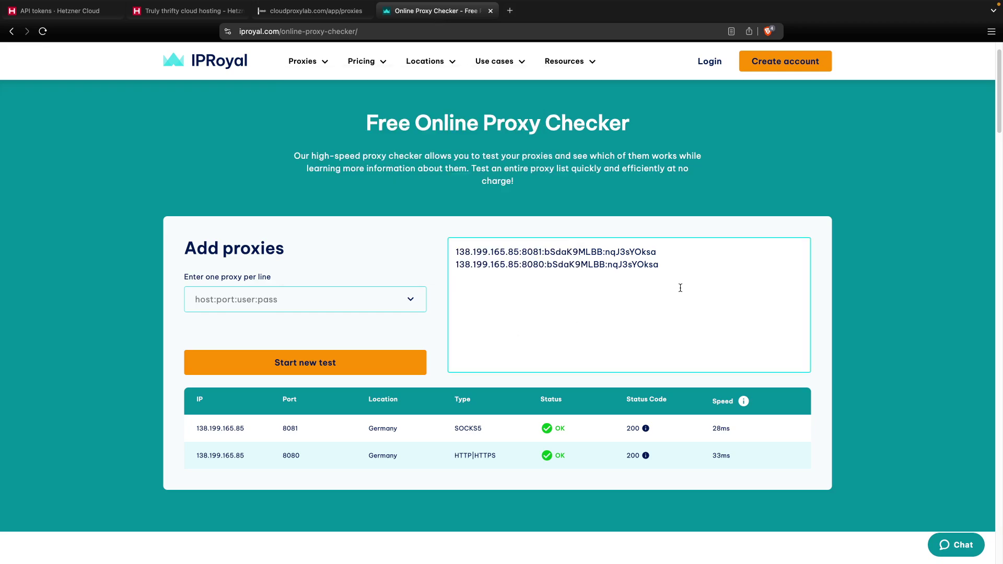
Add the IPv6 proxy as a third line, retest all three, and confirm 188.34.163.71 reports SOCKS5 OK.
key("Return")
key("ctrl+v")
left_click(333, 365)
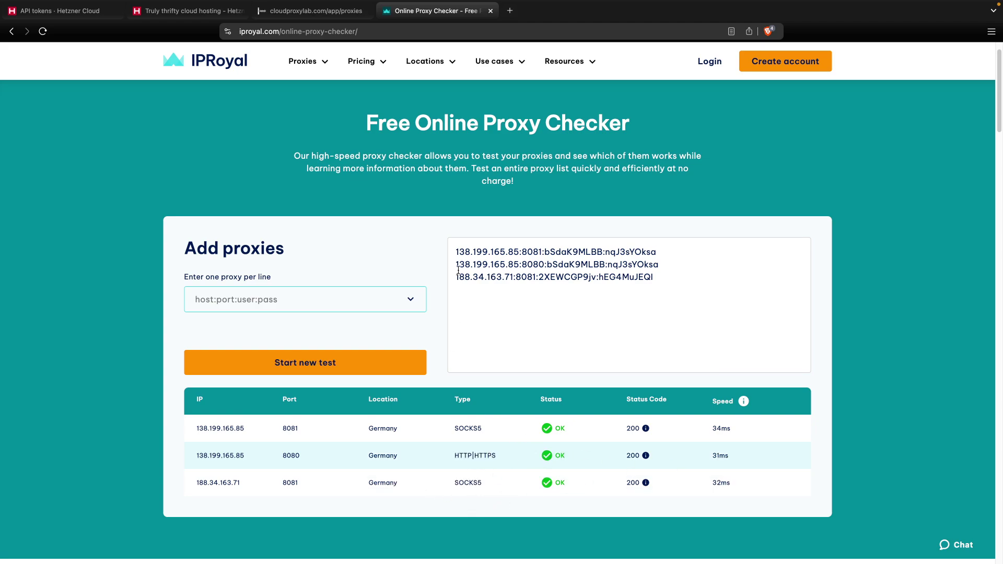
left_click_drag(456, 278, 512, 281)
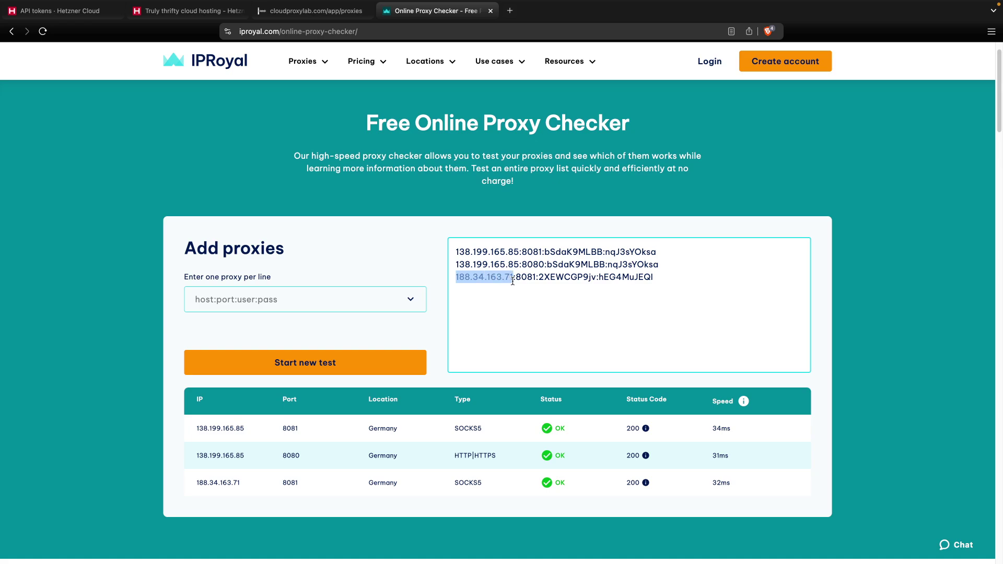
double_click(478, 485)
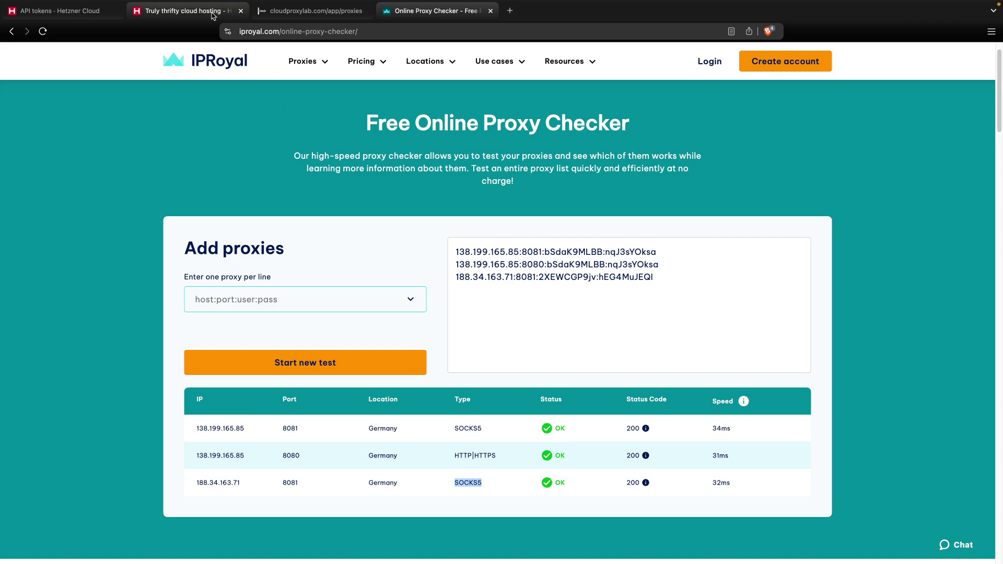
left_click(286, 19)
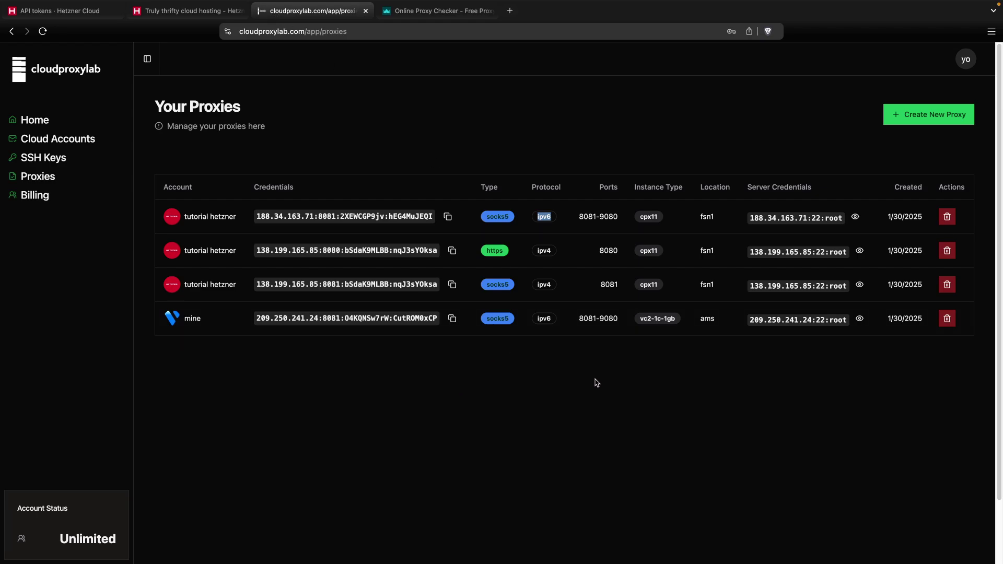